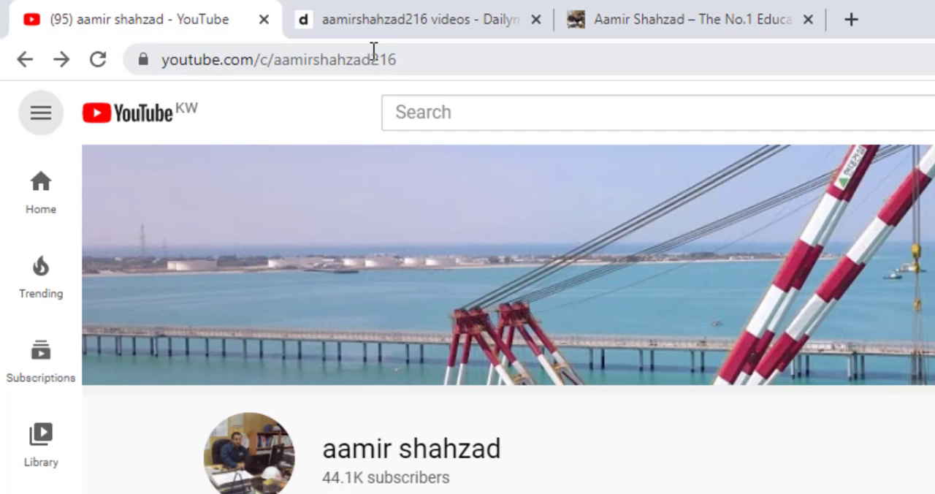
- View the Dailymotion channel and the blog's follow-by-email section, and switch to AutoCAD Civil 3D
{"action": "left_click", "coordinate": [373, 21]}
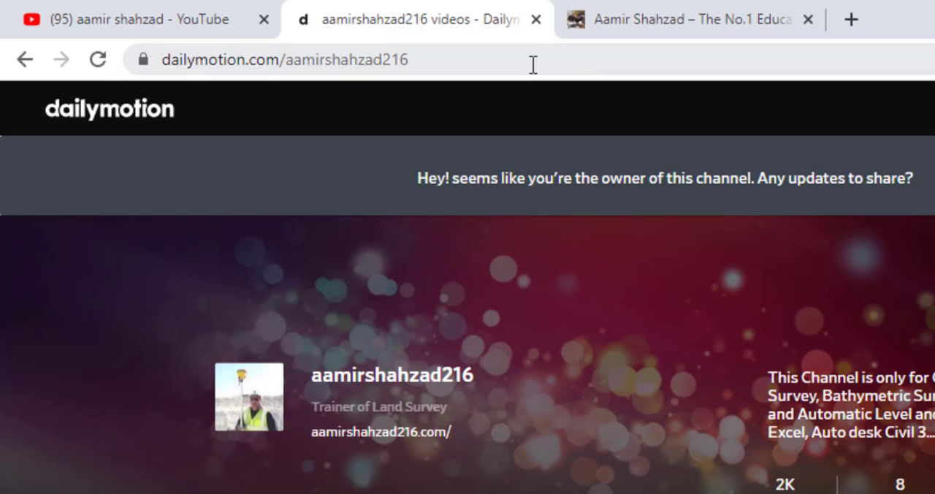
{"action": "left_click", "coordinate": [637, 22]}
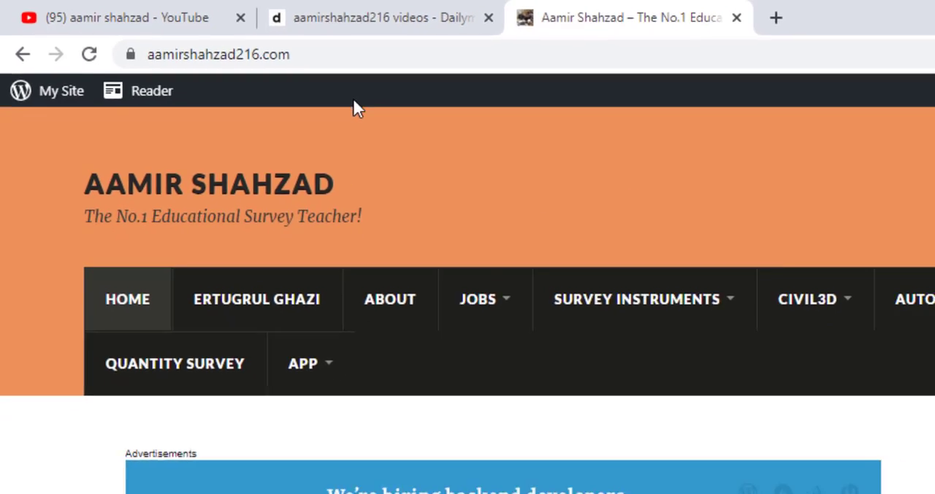
{"action": "scroll", "coordinate": [746, 313], "scroll_direction": "down", "scroll_amount": 4}
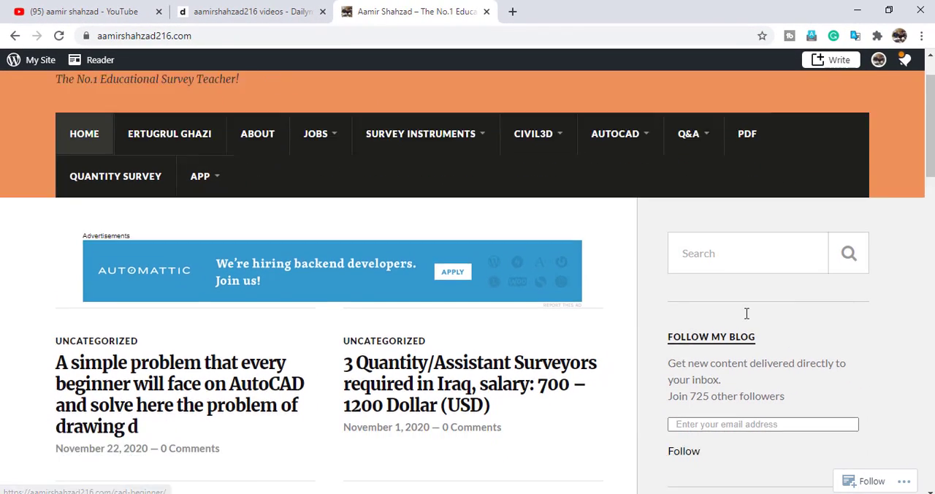
{"action": "left_click", "coordinate": [700, 214]}
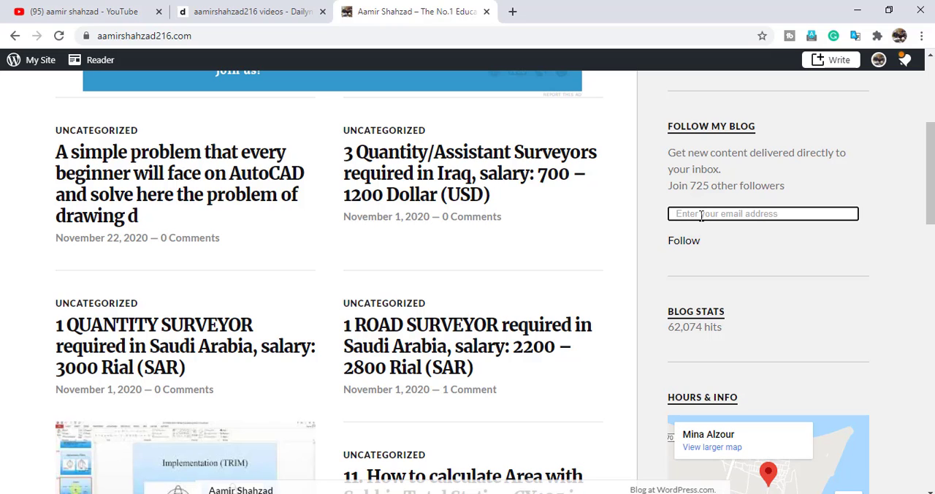
{"action": "left_click", "coordinate": [857, 11]}
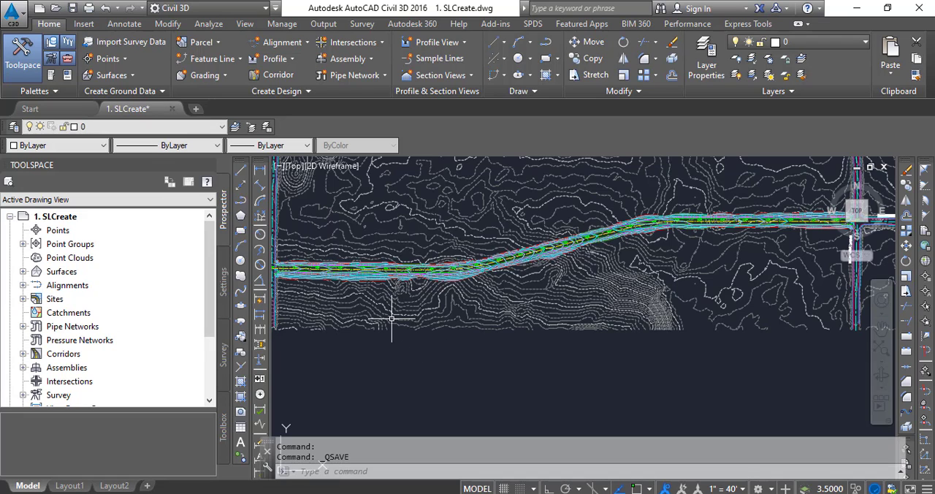
- Examine the Main Street corridor in plan, including its surface contours and its intersections with West Side Drive and East Side Drive
{"action": "scroll", "coordinate": [392, 316], "scroll_direction": "up", "scroll_amount": 2}
{"action": "scroll", "coordinate": [399, 313], "scroll_direction": "up", "scroll_amount": 5}
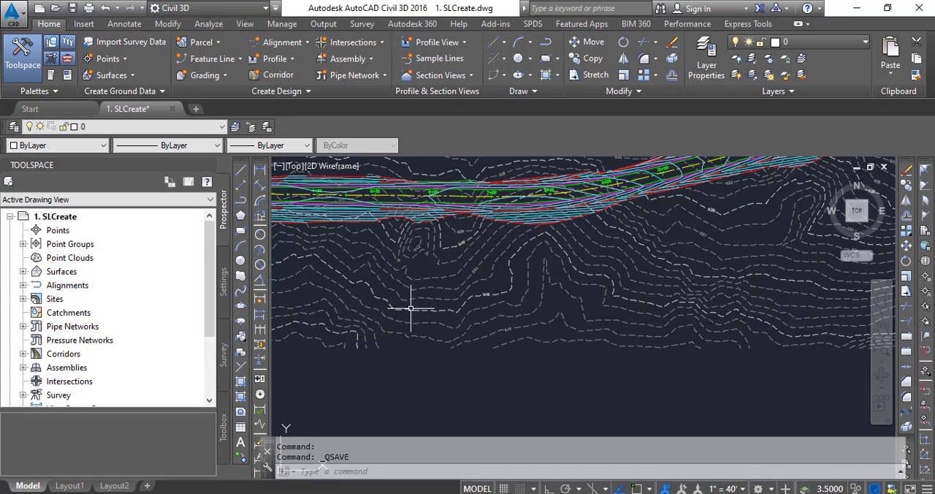
{"action": "scroll", "coordinate": [413, 310], "scroll_direction": "down", "scroll_amount": 3}
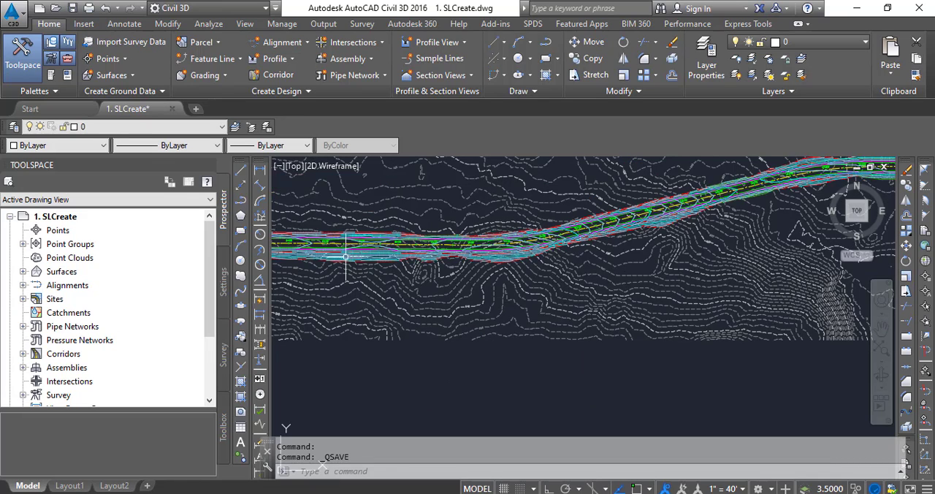
{"action": "scroll", "coordinate": [407, 268], "scroll_direction": "down", "scroll_amount": 2}
{"action": "scroll", "coordinate": [356, 252], "scroll_direction": "up", "scroll_amount": 2}
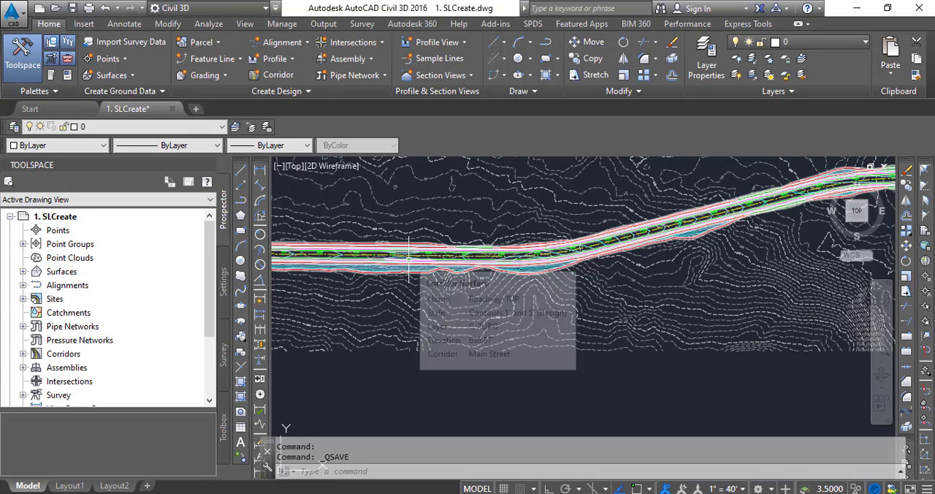
{"action": "scroll", "coordinate": [410, 260], "scroll_direction": "down", "scroll_amount": 3}
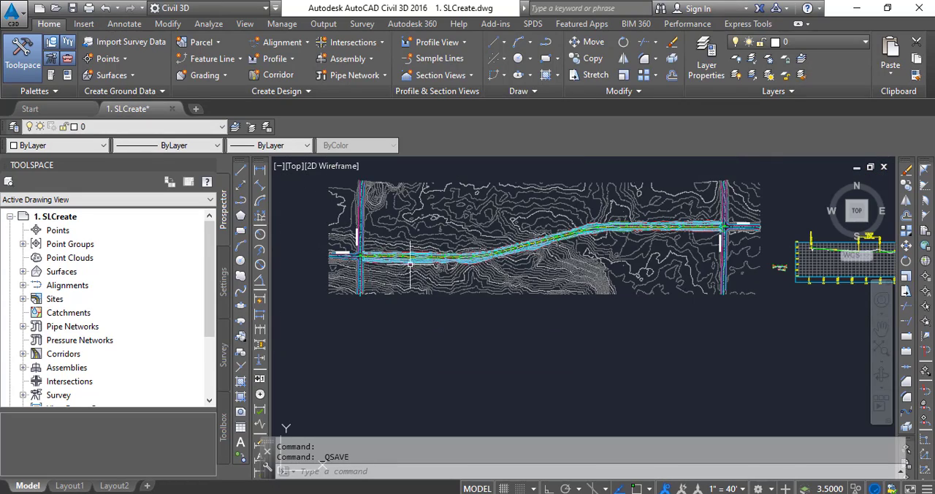
{"action": "scroll", "coordinate": [409, 262], "scroll_direction": "up", "scroll_amount": 2}
{"action": "scroll", "coordinate": [419, 263], "scroll_direction": "up", "scroll_amount": 2}
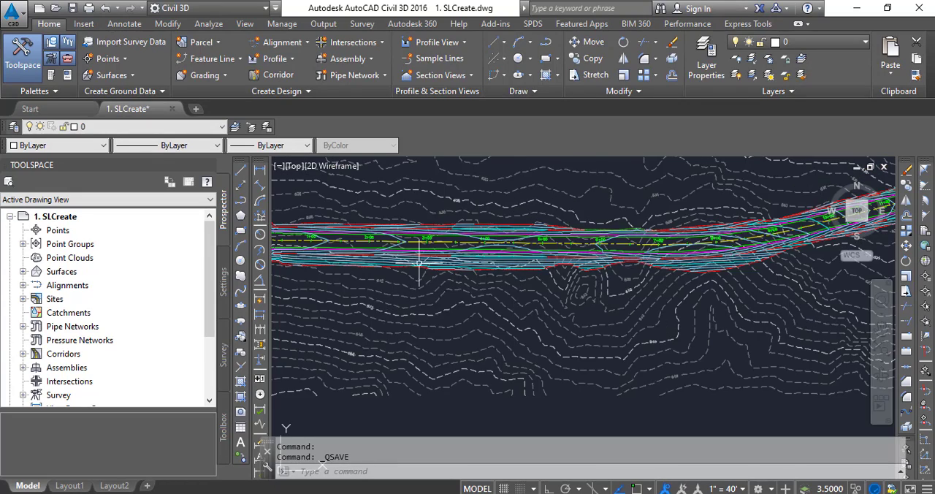
{"action": "scroll", "coordinate": [420, 263], "scroll_direction": "down", "scroll_amount": 2}
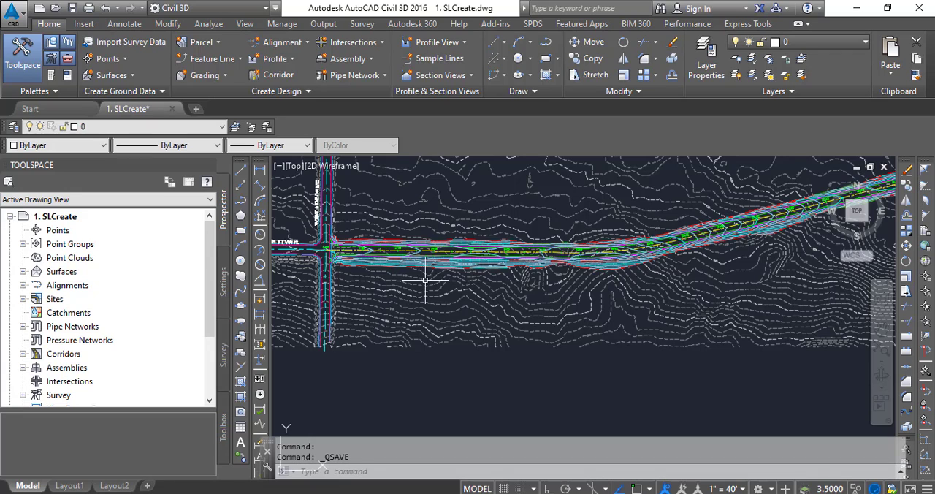
{"action": "scroll", "coordinate": [409, 270], "scroll_direction": "up", "scroll_amount": 1}
{"action": "scroll", "coordinate": [380, 248], "scroll_direction": "up", "scroll_amount": 2}
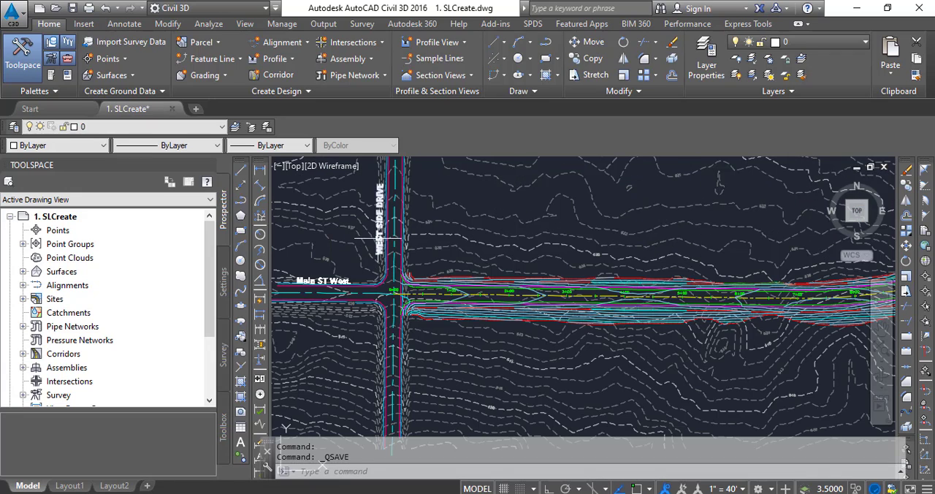
{"action": "scroll", "coordinate": [379, 239], "scroll_direction": "down", "scroll_amount": 3}
{"action": "scroll", "coordinate": [658, 250], "scroll_direction": "up", "scroll_amount": 2}
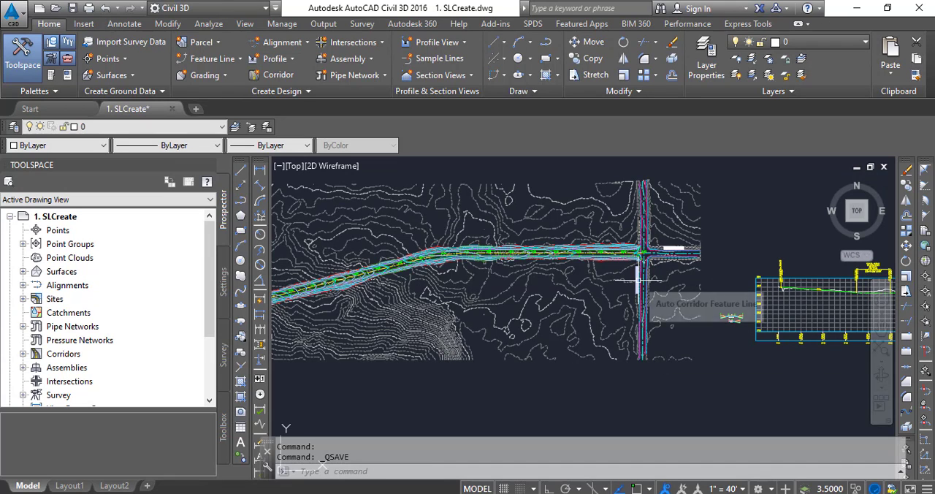
{"action": "scroll", "coordinate": [637, 289], "scroll_direction": "down", "scroll_amount": 2}
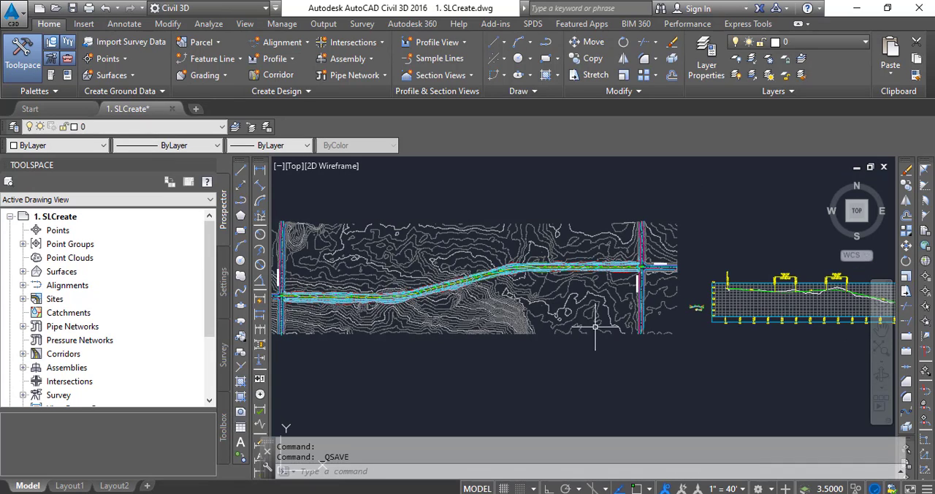
{"action": "scroll", "coordinate": [293, 292], "scroll_direction": "down", "scroll_amount": 3}
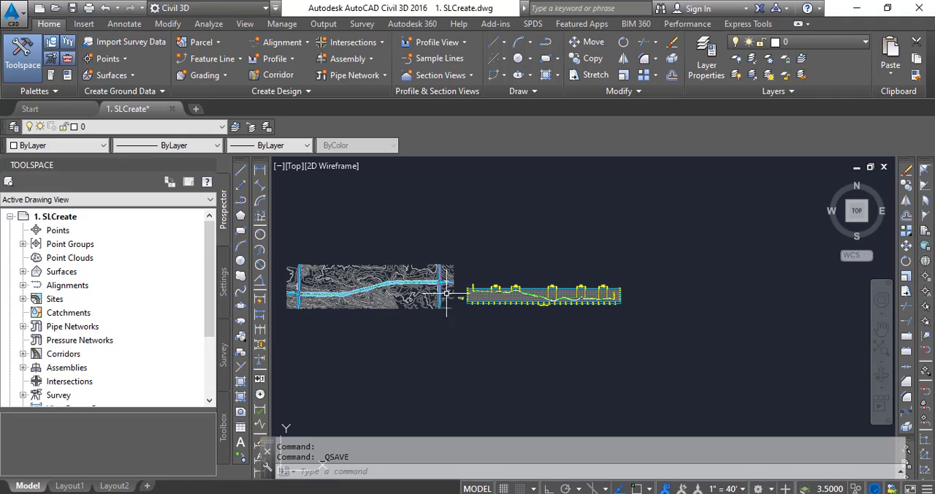
- Examine the Main Street profile view and the road assemblies placed between the plan and the profile
{"action": "scroll", "coordinate": [358, 292], "scroll_direction": "up", "scroll_amount": 6}
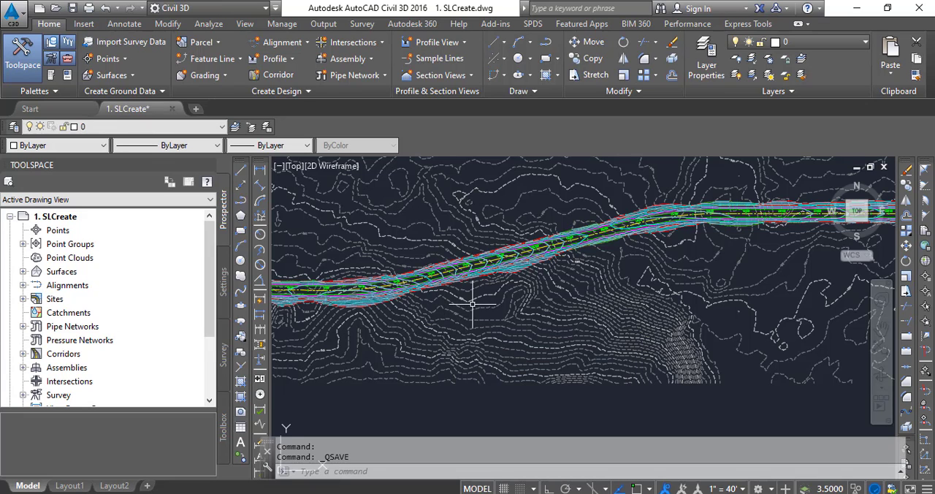
{"action": "scroll", "coordinate": [470, 309], "scroll_direction": "down", "scroll_amount": 4}
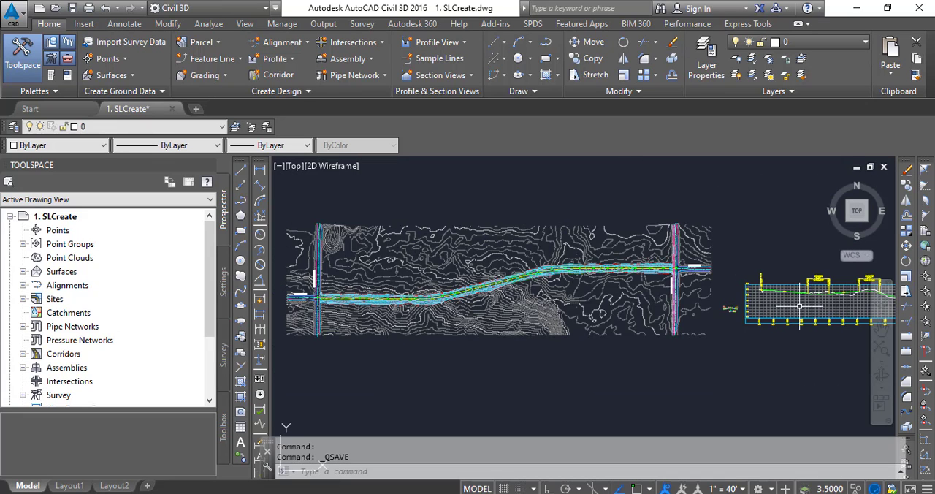
{"action": "scroll", "coordinate": [834, 284], "scroll_direction": "up", "scroll_amount": 2}
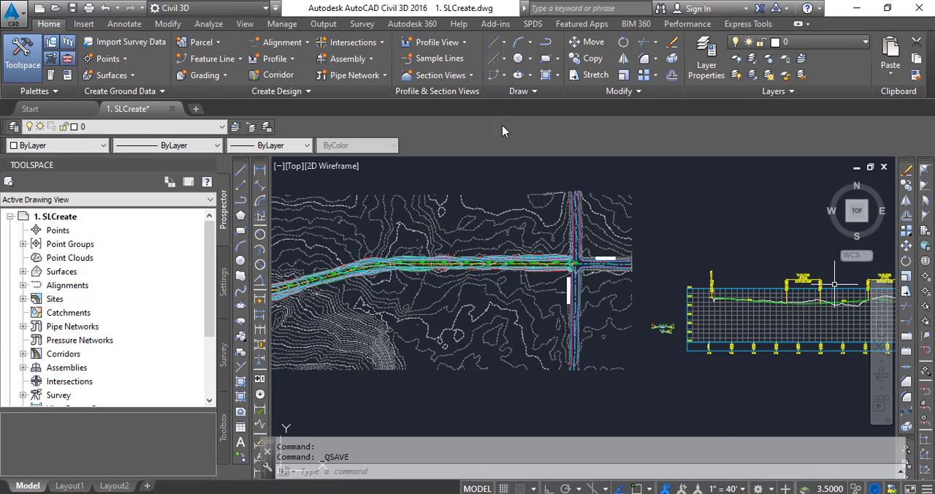
{"action": "left_click", "coordinate": [834, 284]}
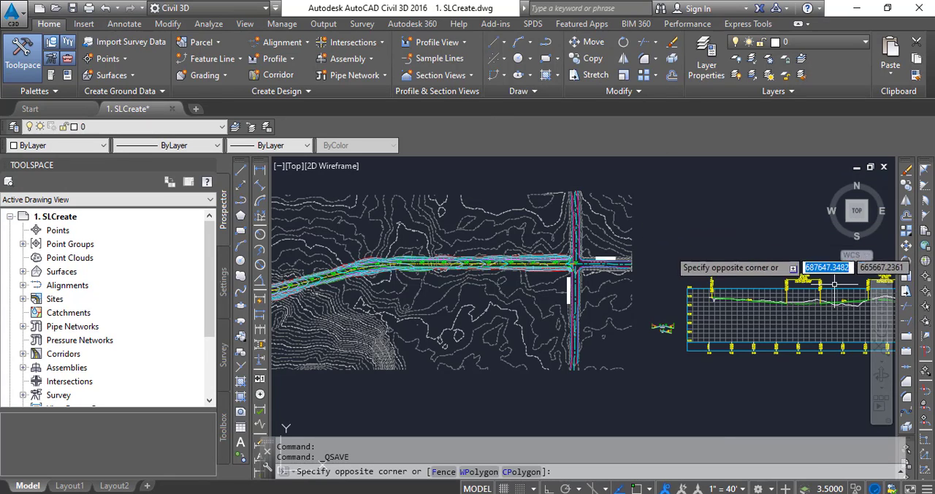
{"action": "key", "text": "Escape"}
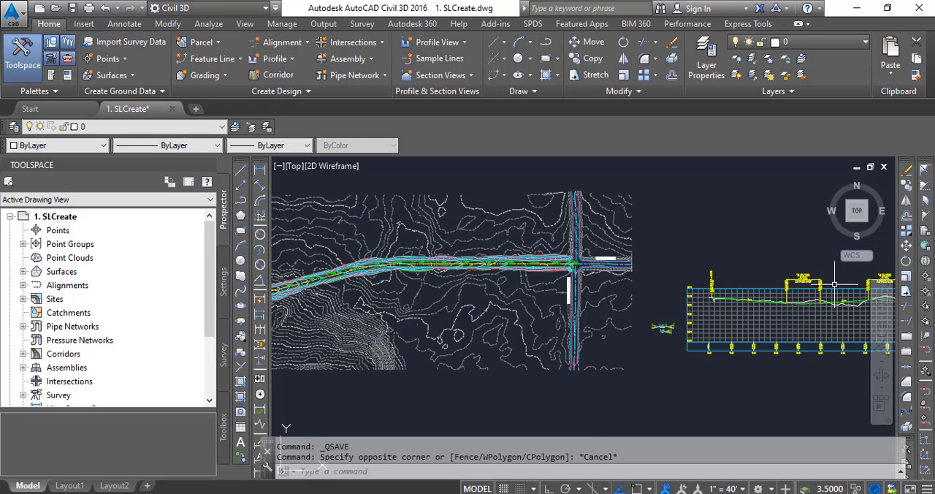
{"action": "left_click", "coordinate": [834, 285]}
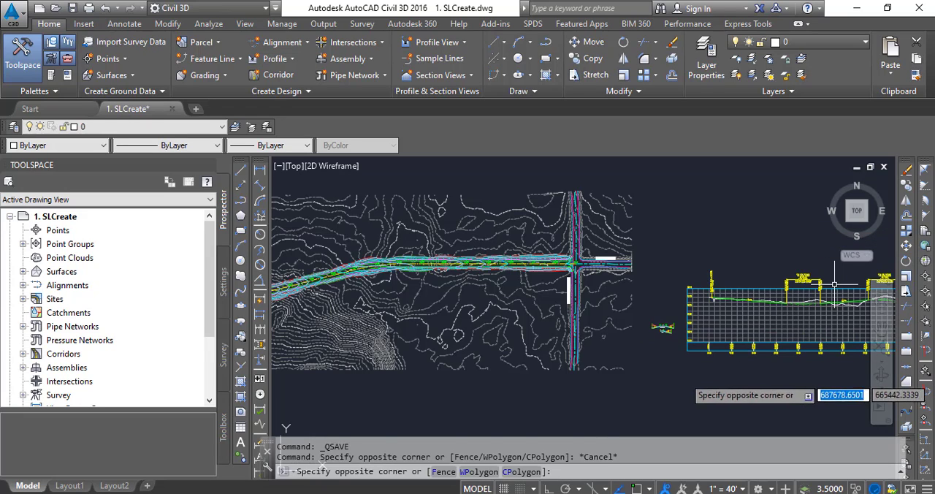
{"action": "left_click", "coordinate": [681, 374]}
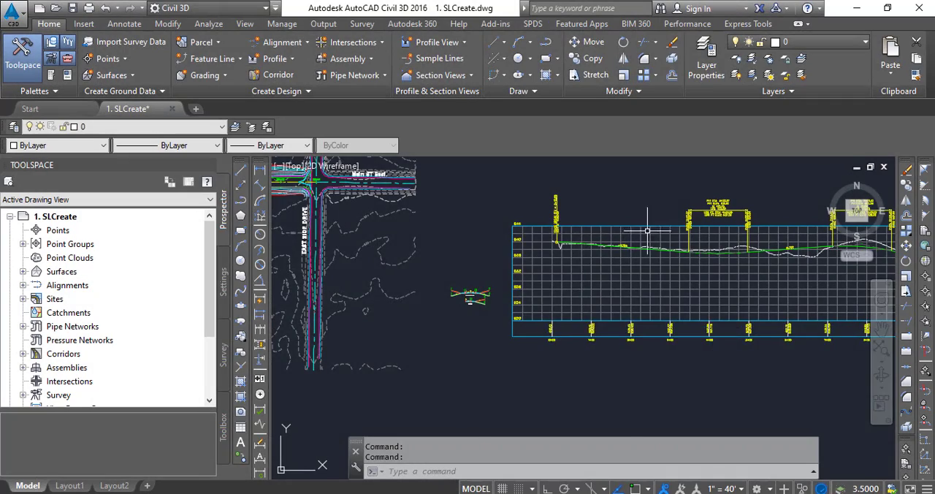
{"action": "scroll", "coordinate": [647, 231], "scroll_direction": "up", "scroll_amount": 5}
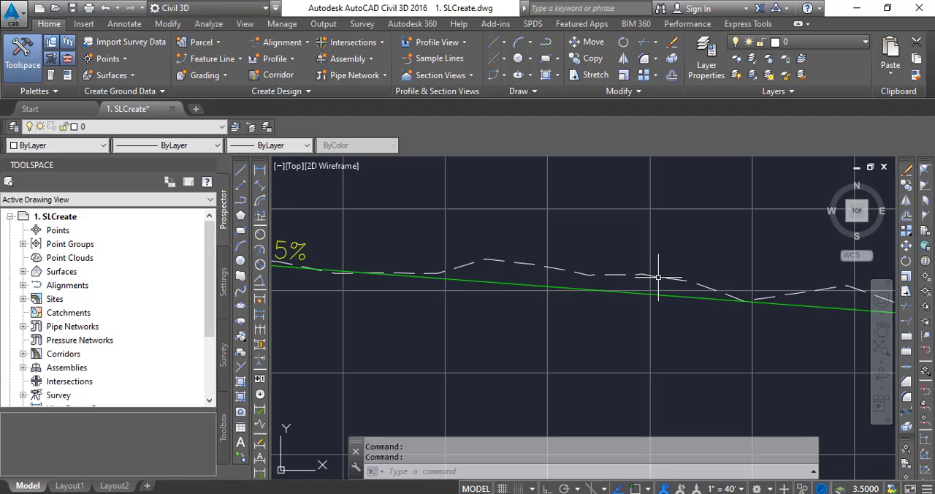
{"action": "scroll", "coordinate": [658, 278], "scroll_direction": "down", "scroll_amount": 6}
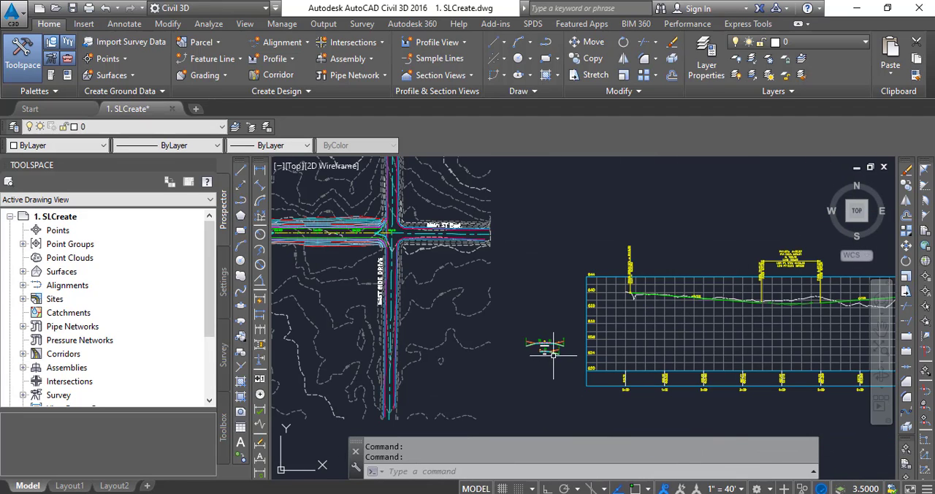
{"action": "scroll", "coordinate": [545, 351], "scroll_direction": "up", "scroll_amount": 2}
{"action": "scroll", "coordinate": [541, 358], "scroll_direction": "up", "scroll_amount": 3}
{"action": "scroll", "coordinate": [592, 296], "scroll_direction": "down", "scroll_amount": 6}
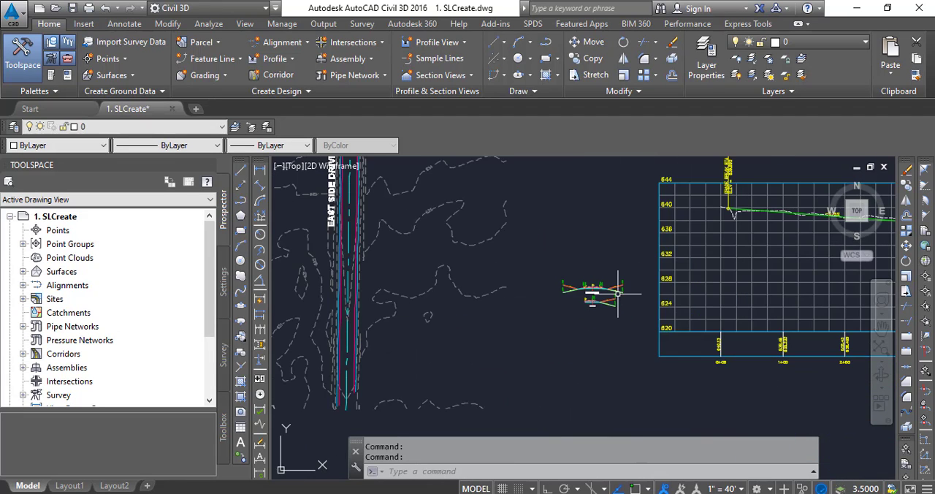
{"action": "scroll", "coordinate": [545, 253], "scroll_direction": "down", "scroll_amount": 2}
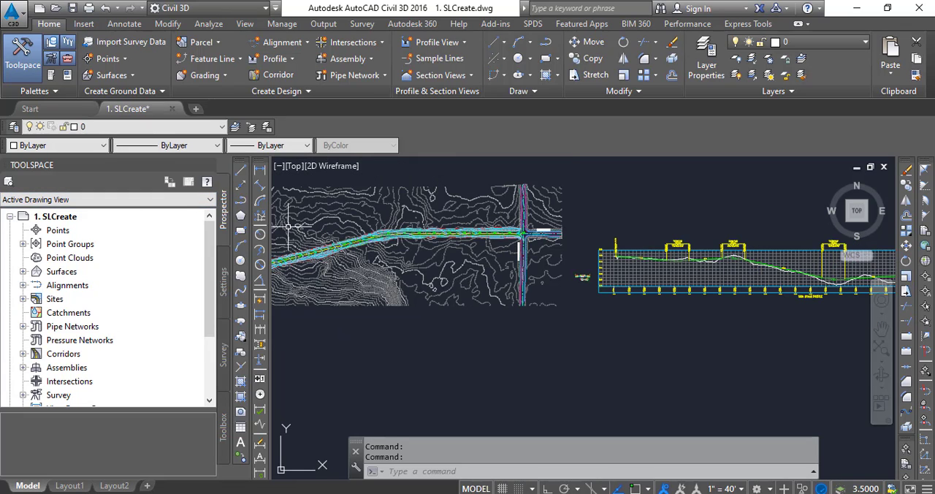
{"action": "mouse_move", "coordinate": [289, 226]}
{"action": "scroll", "coordinate": [462, 259], "scroll_direction": "down", "scroll_amount": 1}
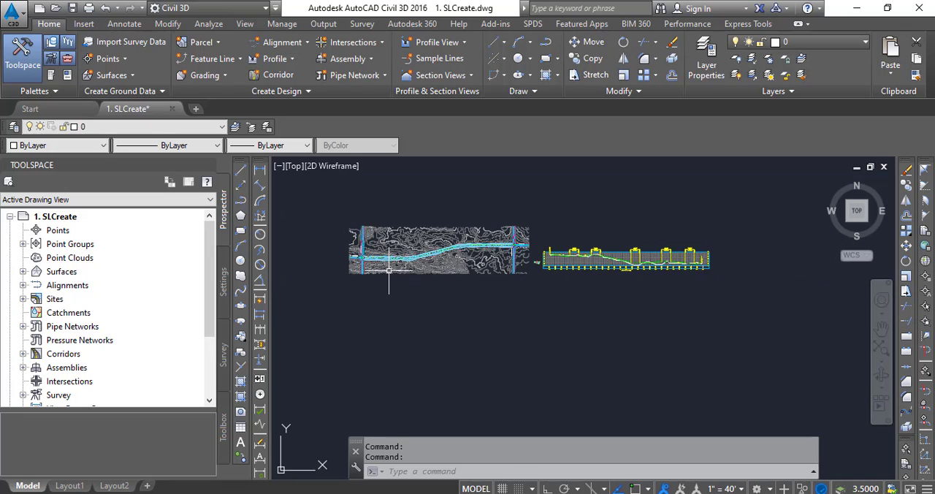
- Start creating sample lines along the Main Street alignment, picking its centreline near station 2+00
{"action": "scroll", "coordinate": [382, 267], "scroll_direction": "up", "scroll_amount": 1}
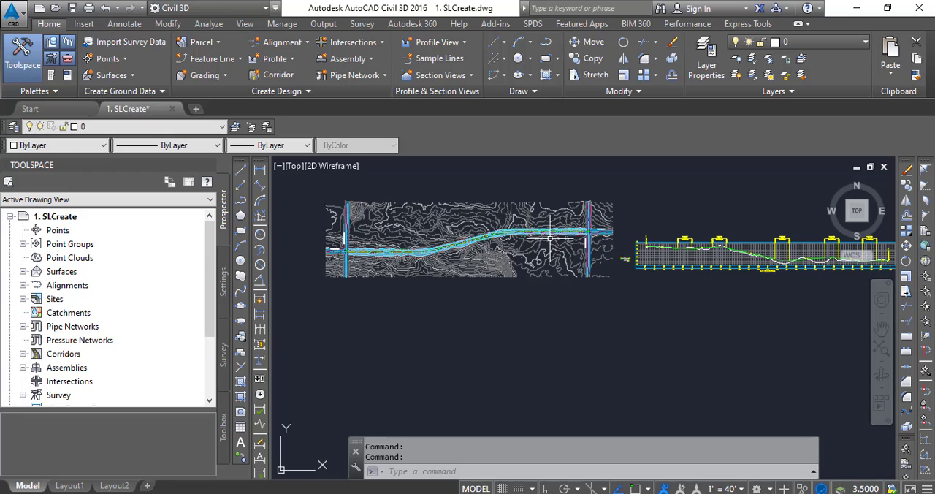
{"action": "mouse_move", "coordinate": [550, 238]}
{"action": "mouse_move", "coordinate": [502, 258]}
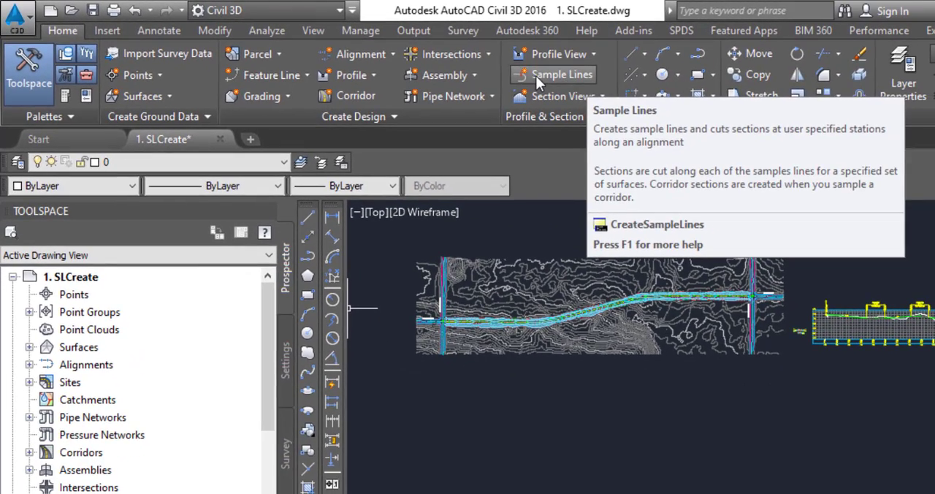
{"action": "left_click", "coordinate": [536, 75]}
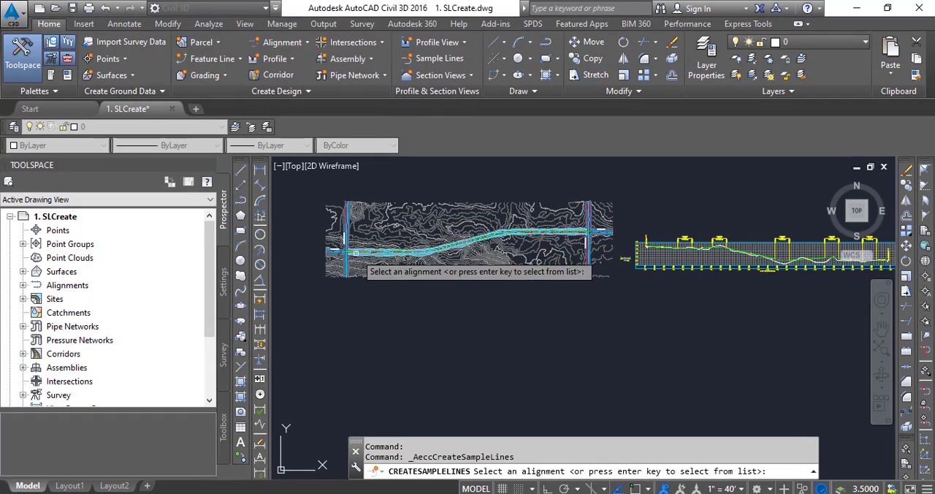
{"action": "scroll", "coordinate": [355, 253], "scroll_direction": "up", "scroll_amount": 5}
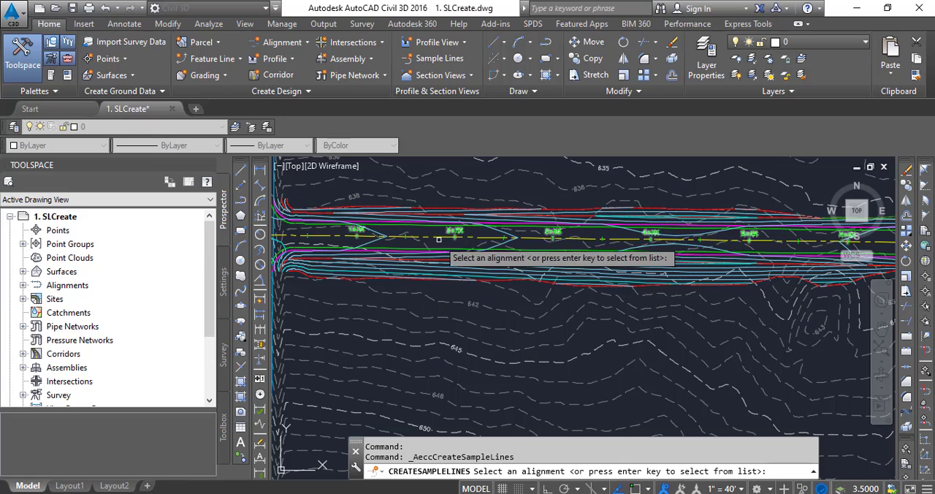
{"action": "scroll", "coordinate": [436, 234], "scroll_direction": "up", "scroll_amount": 5}
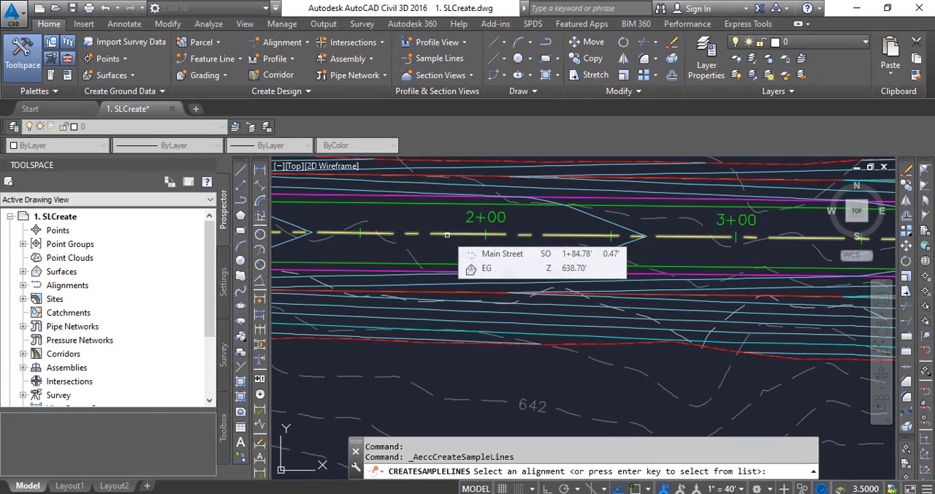
{"action": "left_click", "coordinate": [447, 235]}
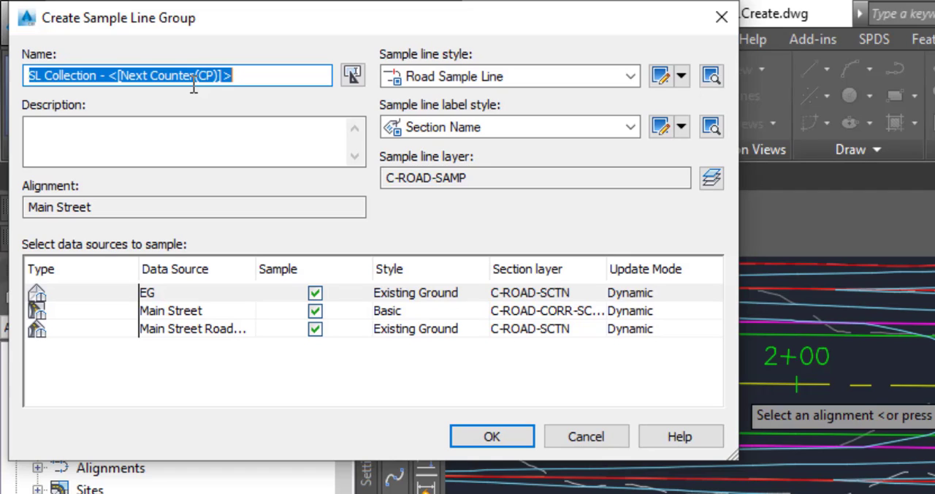
- Name the new sample line group "Roadway GLG"
{"action": "type", "text": "Ro"}
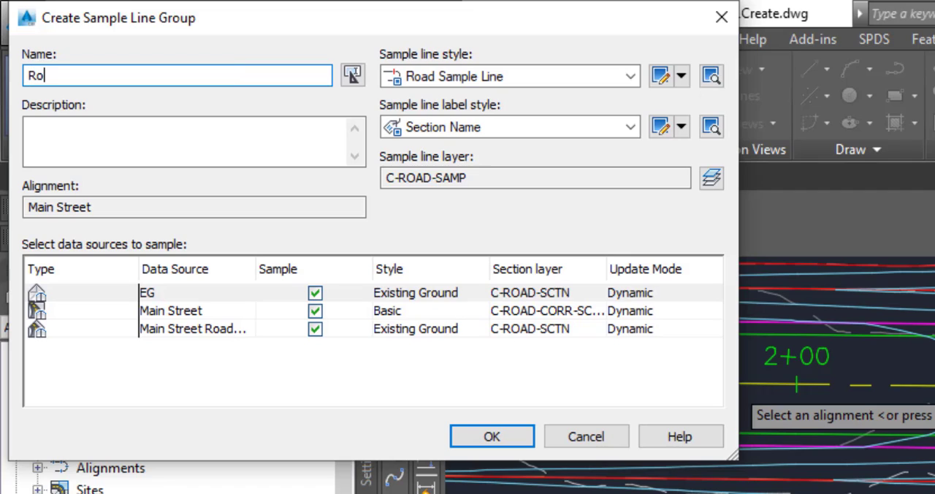
{"action": "type", "text": "adway GLG"}
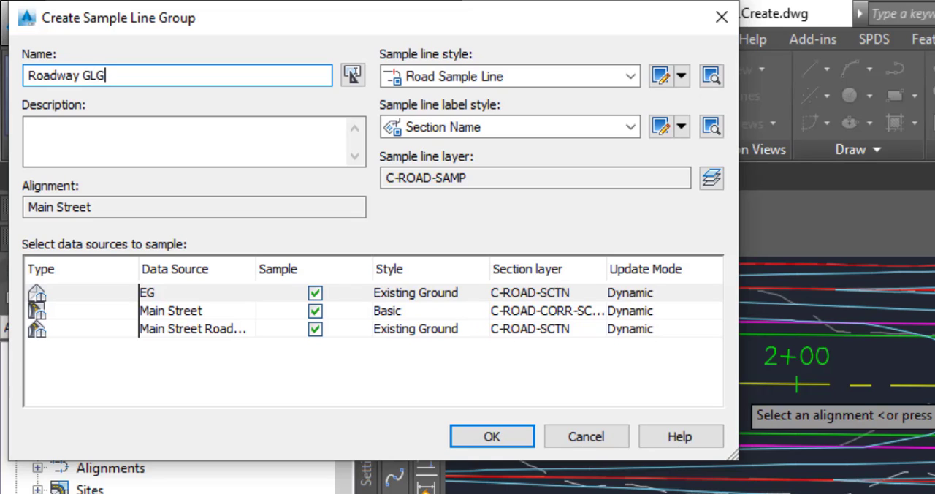
- Correct the sample line group's name to "Roadway SLG" and set its sample line label style to Section Station
{"action": "key", "text": "BackSpace"}
{"action": "key", "text": "BackSpace"}
{"action": "key", "text": "BackSpace"}
{"action": "type", "text": "SLG"}
{"action": "left_click", "coordinate": [144, 131]}
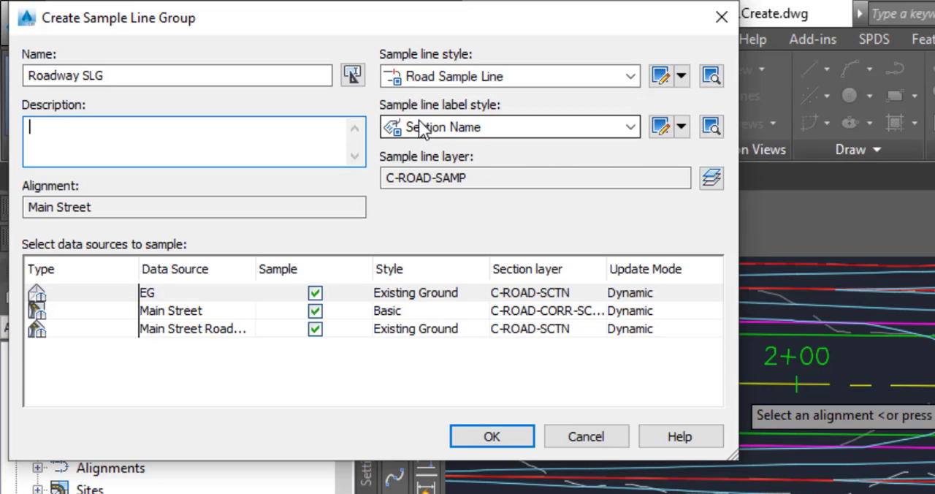
{"action": "left_click", "coordinate": [508, 128]}
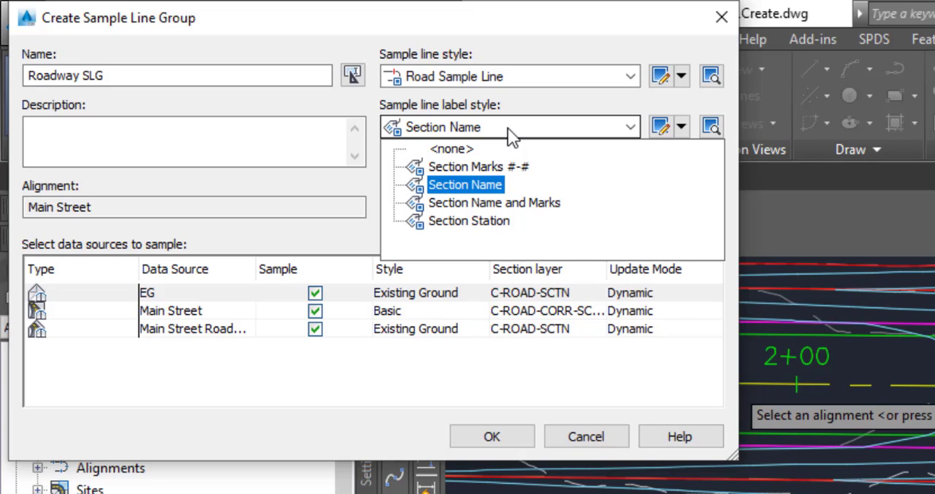
{"action": "left_click", "coordinate": [483, 219]}
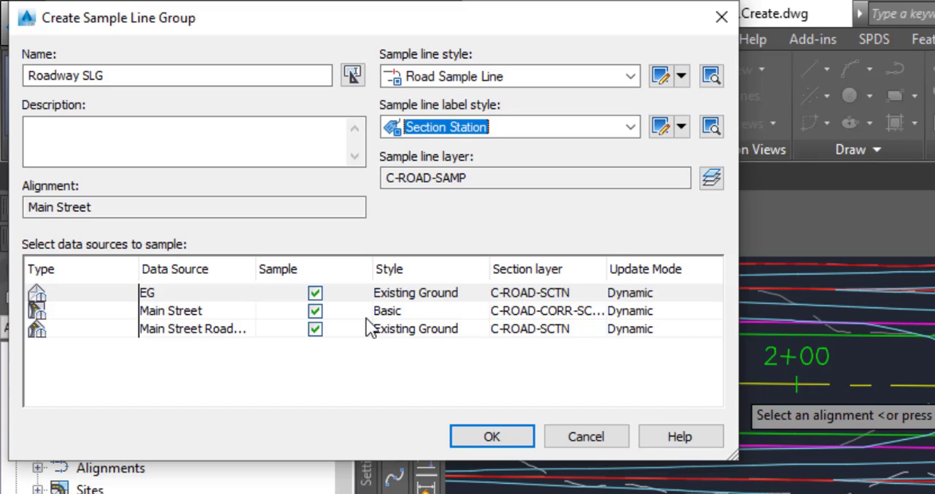
- Set the Main Street corridor data source's code set style to Corridor-Sections
{"action": "left_click", "coordinate": [398, 314]}
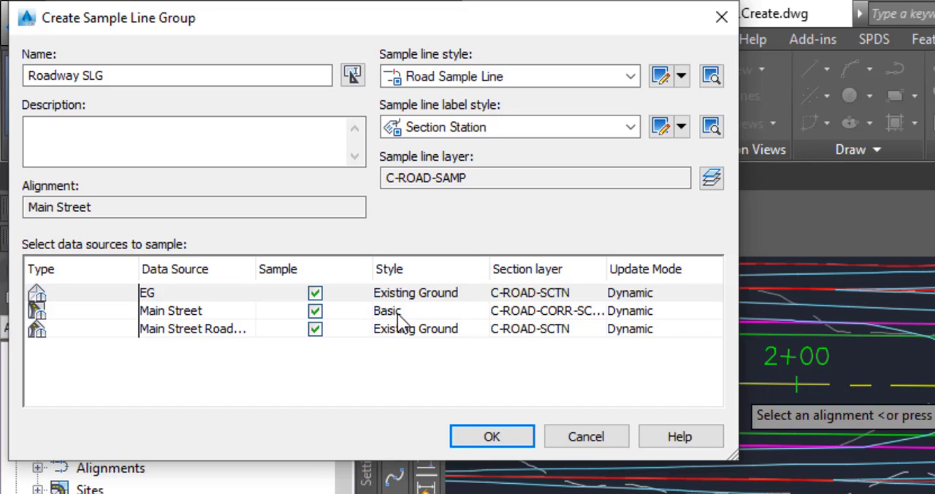
{"action": "left_click", "coordinate": [403, 314]}
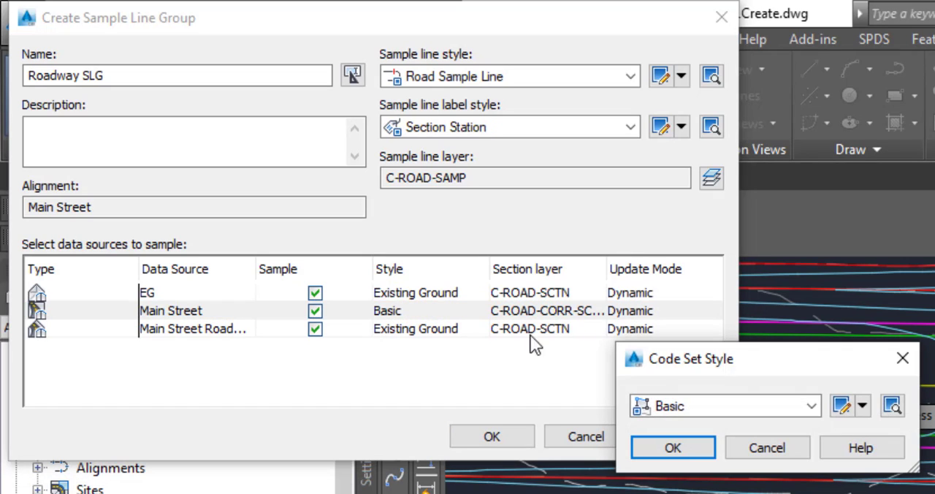
{"action": "left_click", "coordinate": [721, 404]}
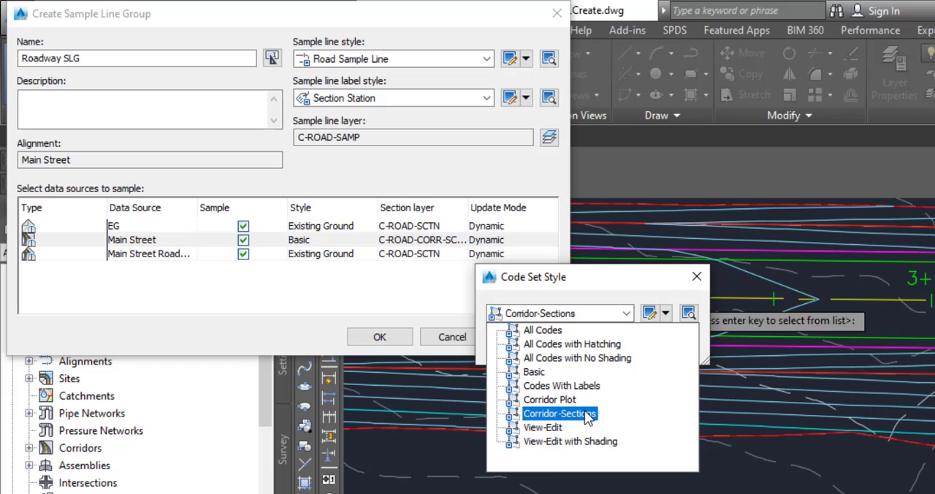
{"action": "left_click", "coordinate": [584, 414]}
{"action": "left_click", "coordinate": [523, 346]}
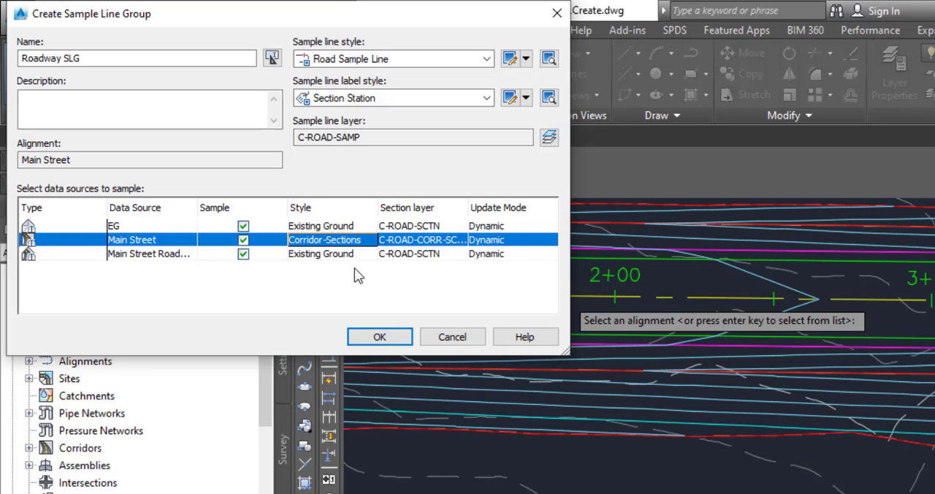
{"action": "left_click", "coordinate": [338, 255]}
{"action": "left_click", "coordinate": [591, 346]}
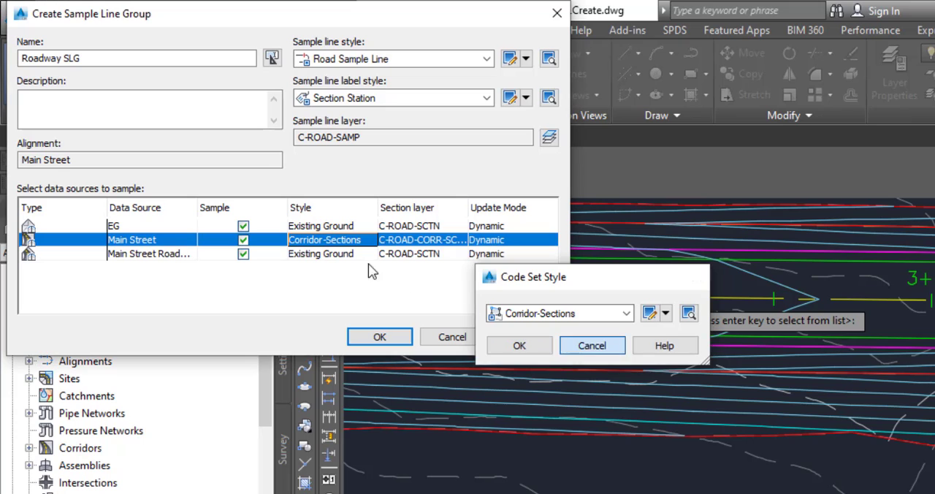
- Set the Main Street roadway surface's section style to Finished Ground and accept the sample line group settings
{"action": "left_click", "coordinate": [323, 255]}
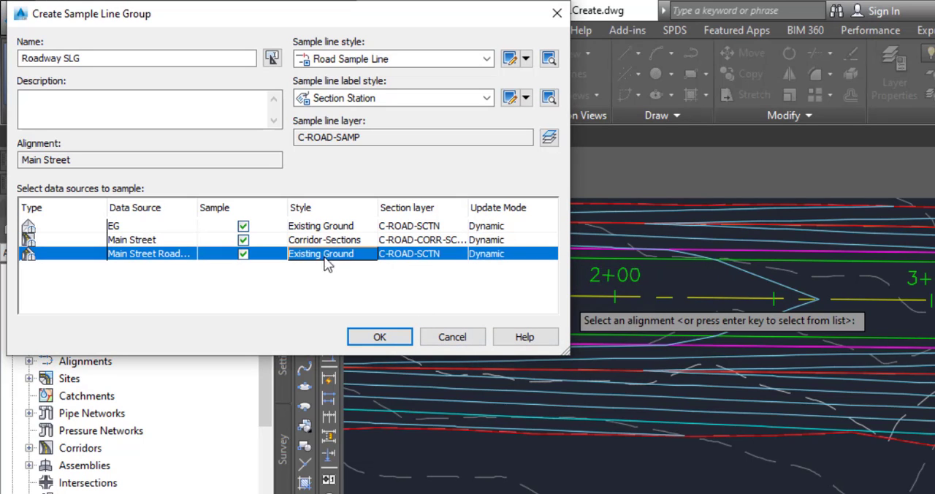
{"action": "left_click", "coordinate": [570, 317]}
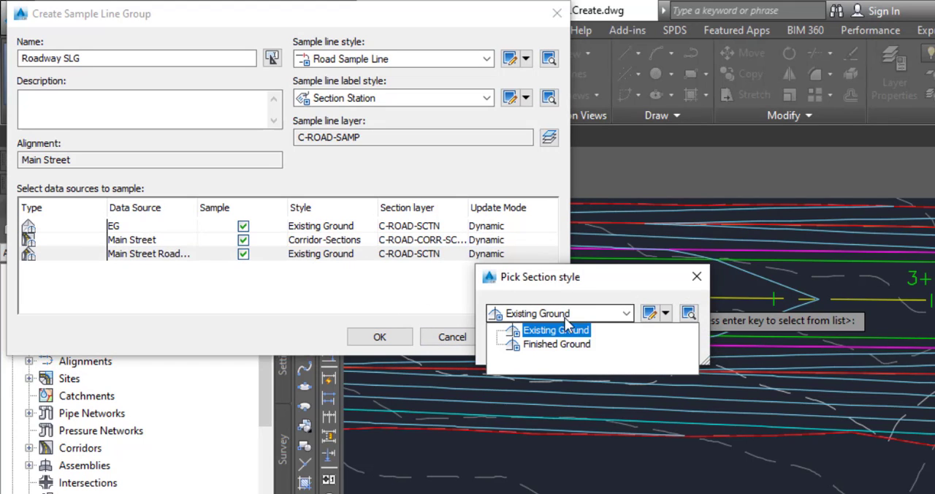
{"action": "left_click", "coordinate": [564, 350]}
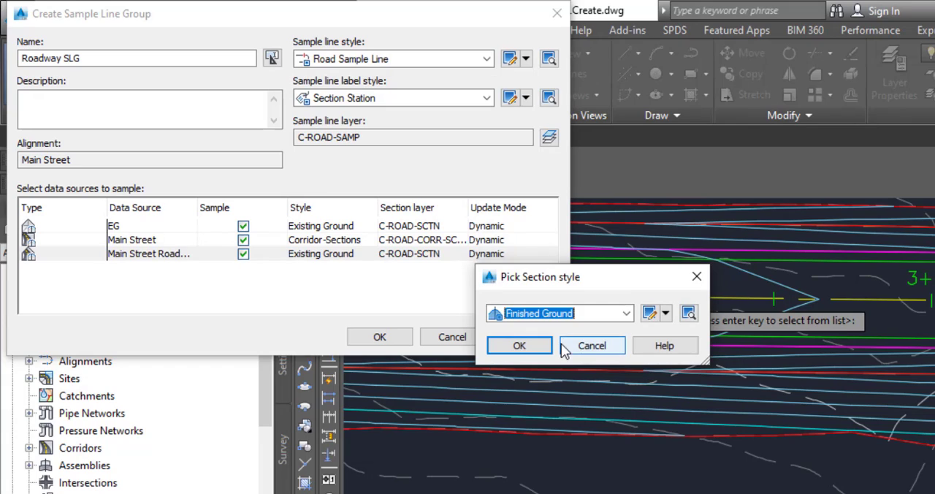
{"action": "left_click", "coordinate": [523, 348]}
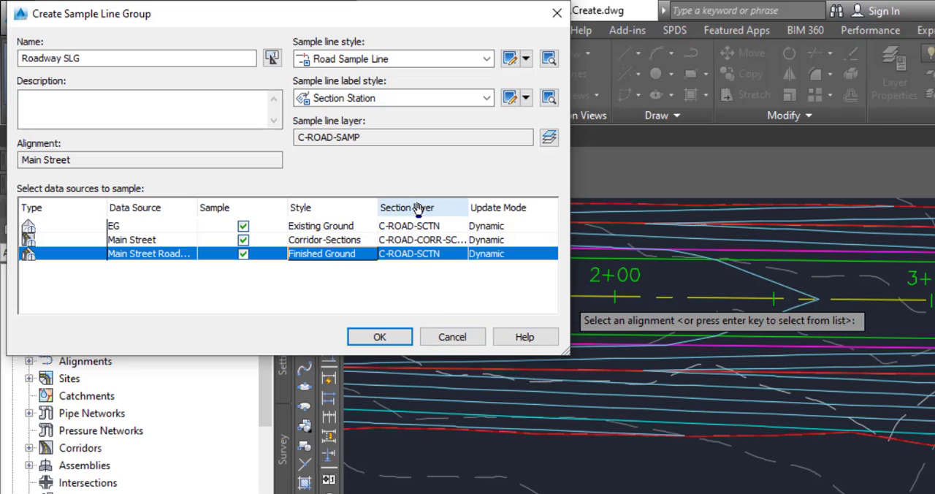
{"action": "left_click", "coordinate": [365, 337]}
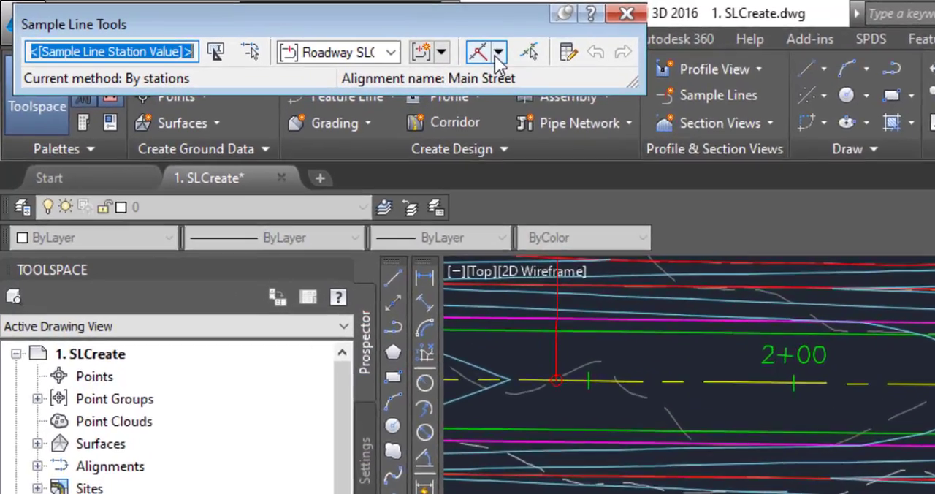
- Choose to create the sample lines by range of stations, keeping the range up to the alignment end
{"action": "left_click", "coordinate": [386, 41]}
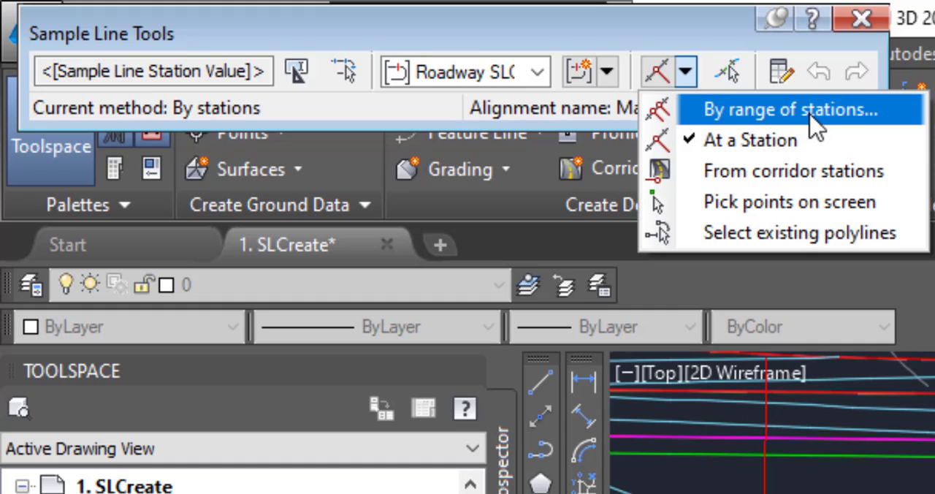
{"action": "left_click", "coordinate": [789, 110]}
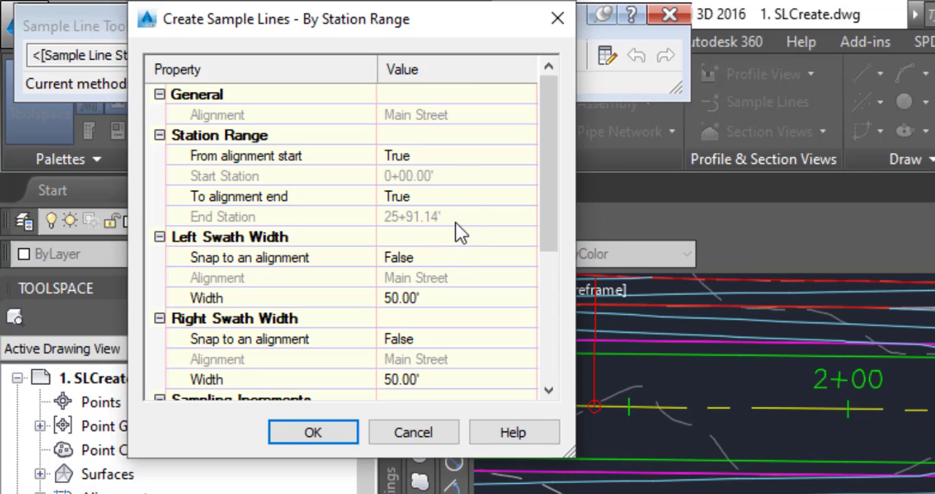
{"action": "left_click", "coordinate": [466, 196]}
{"action": "left_click", "coordinate": [466, 195]}
{"action": "left_click", "coordinate": [466, 195]}
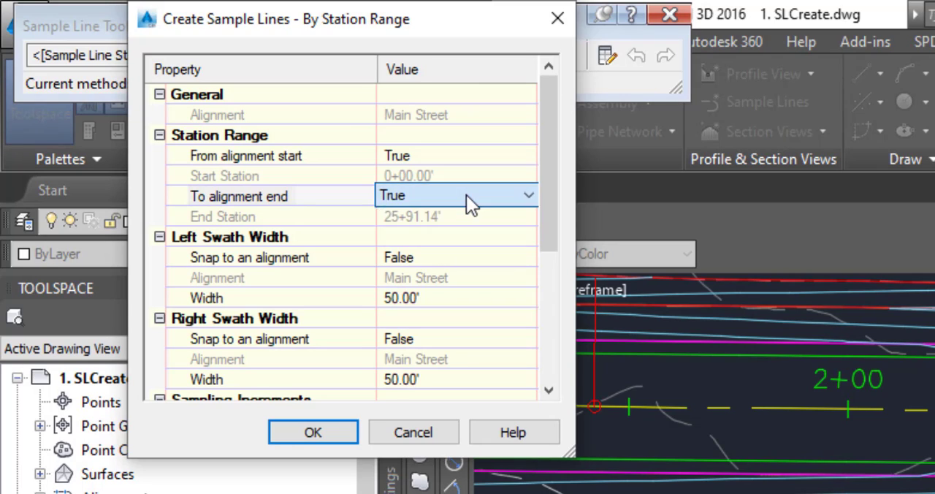
{"action": "left_click", "coordinate": [466, 195]}
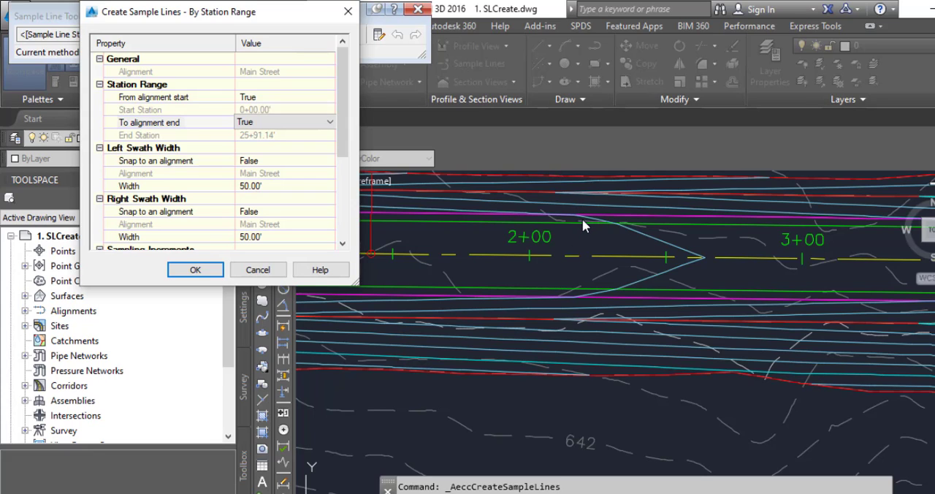
- Set the additional sample controls At Range Start and At Range End to True and create the sample lines
{"action": "left_click", "coordinate": [343, 244]}
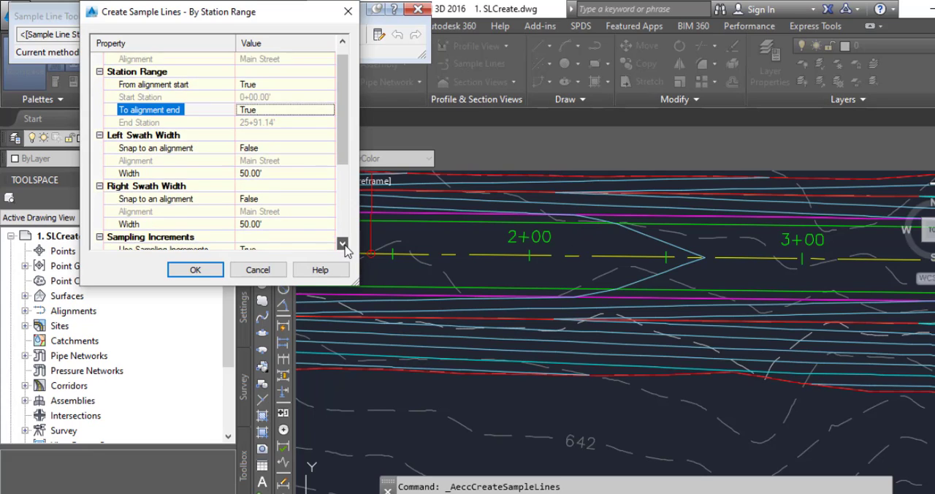
{"action": "left_click", "coordinate": [344, 244]}
{"action": "left_click", "coordinate": [343, 244]}
{"action": "scroll", "coordinate": [345, 251], "scroll_direction": "down", "scroll_amount": 3}
{"action": "scroll", "coordinate": [274, 159], "scroll_direction": "up", "scroll_amount": 2}
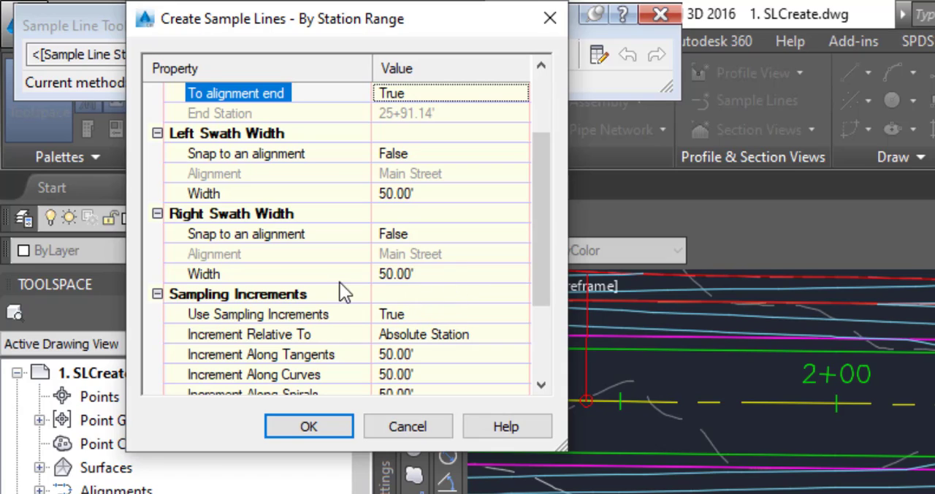
{"action": "scroll", "coordinate": [306, 320], "scroll_direction": "down", "scroll_amount": 1}
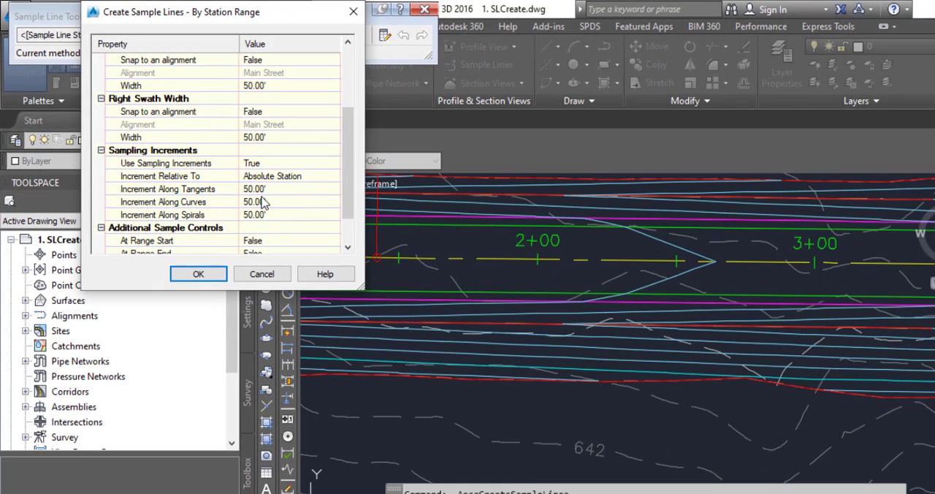
{"action": "scroll", "coordinate": [309, 205], "scroll_direction": "down", "scroll_amount": 1}
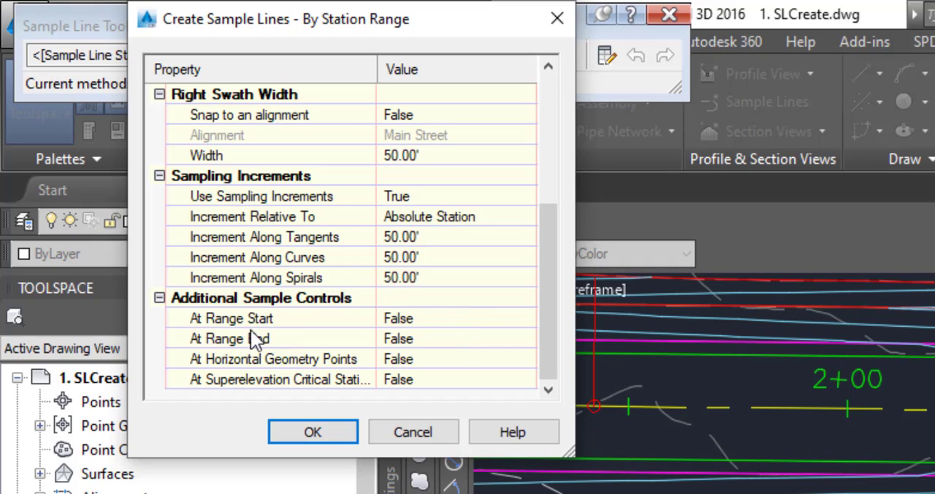
{"action": "left_click", "coordinate": [426, 323]}
{"action": "left_click", "coordinate": [431, 321]}
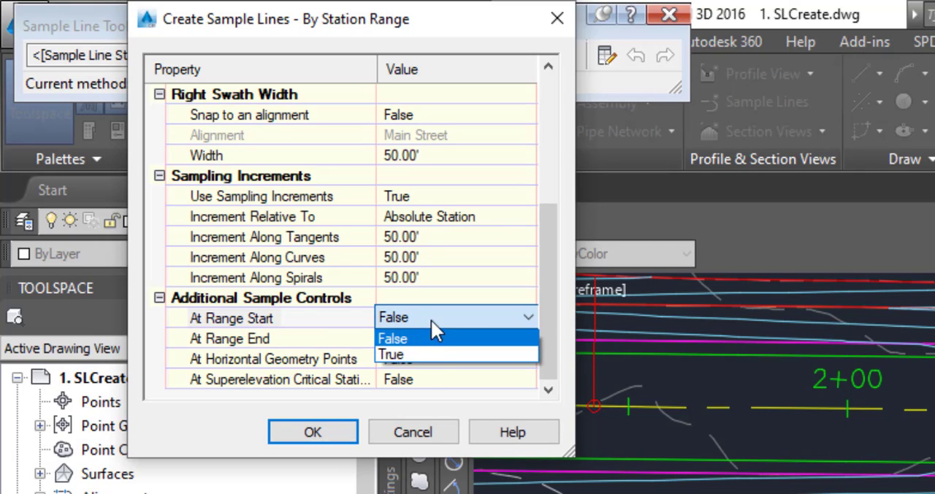
{"action": "left_click", "coordinate": [431, 356]}
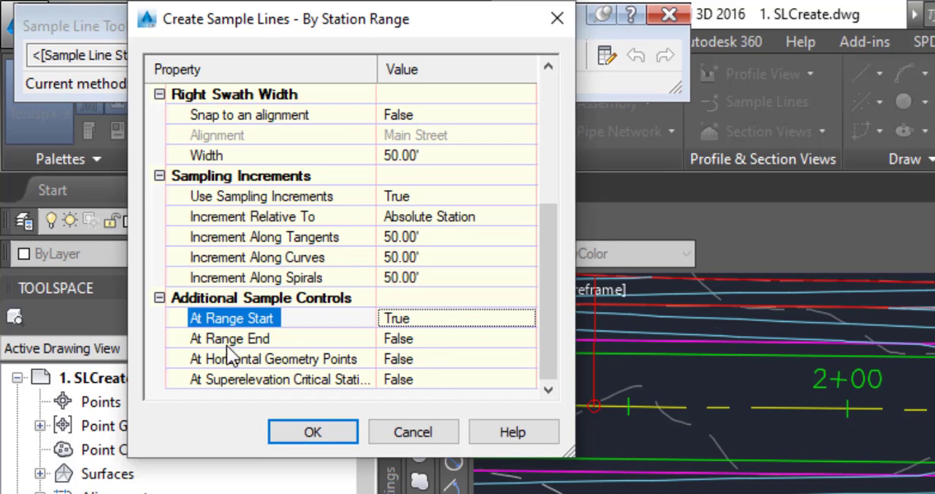
{"action": "left_click", "coordinate": [435, 339]}
{"action": "left_click", "coordinate": [440, 338]}
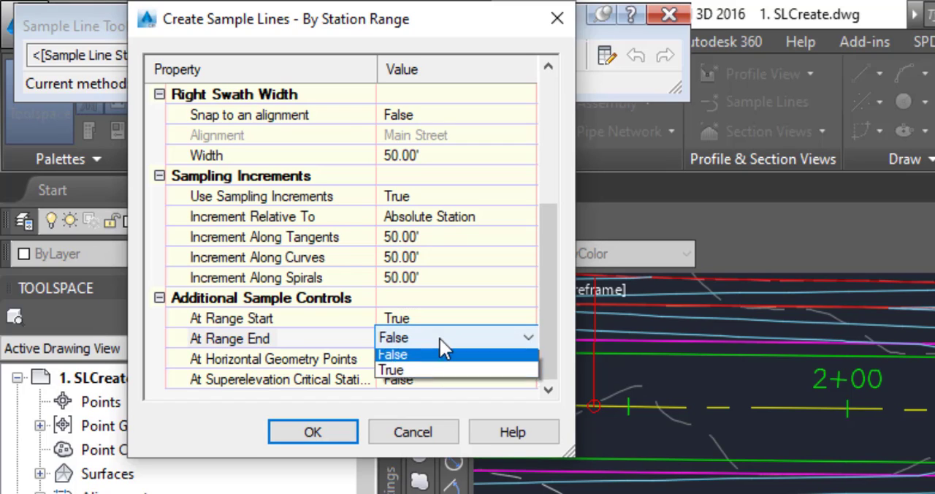
{"action": "left_click", "coordinate": [431, 379]}
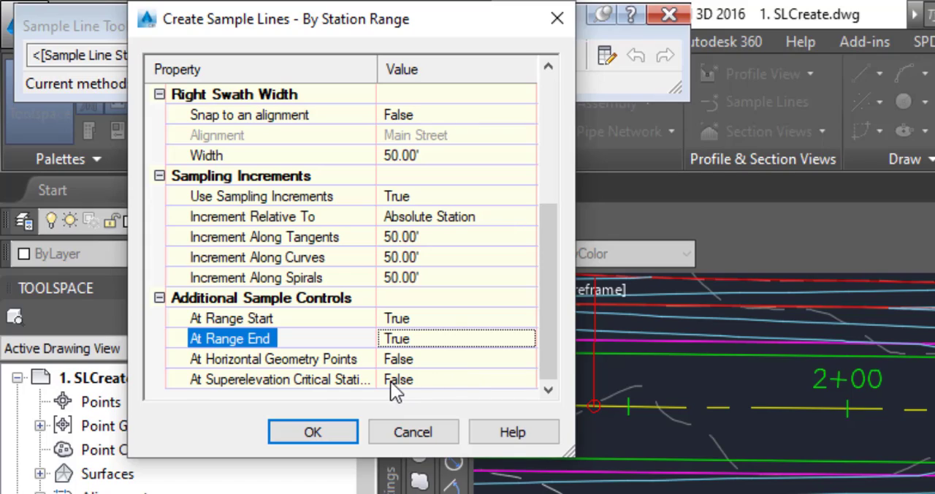
{"action": "left_click", "coordinate": [322, 425]}
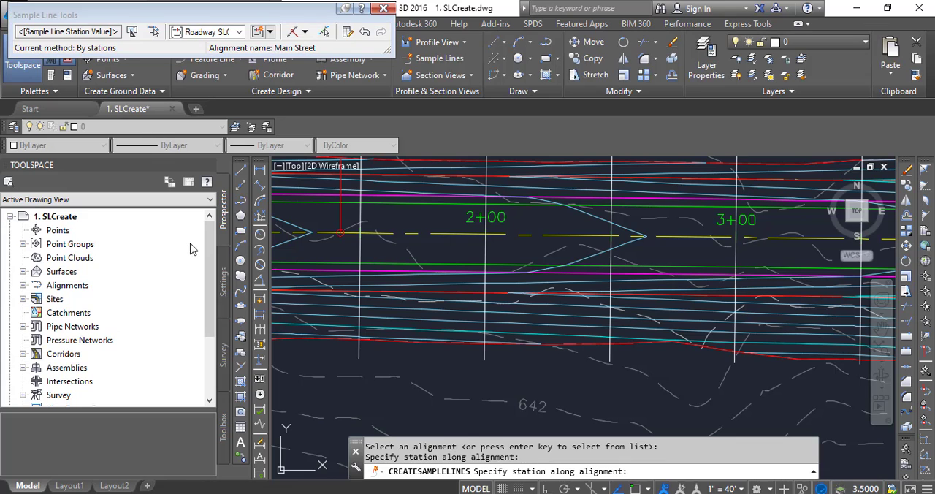
- Check the new sample lines around station 2+00 and end the sample line creation command
{"action": "scroll", "coordinate": [438, 257], "scroll_direction": "down", "scroll_amount": 3}
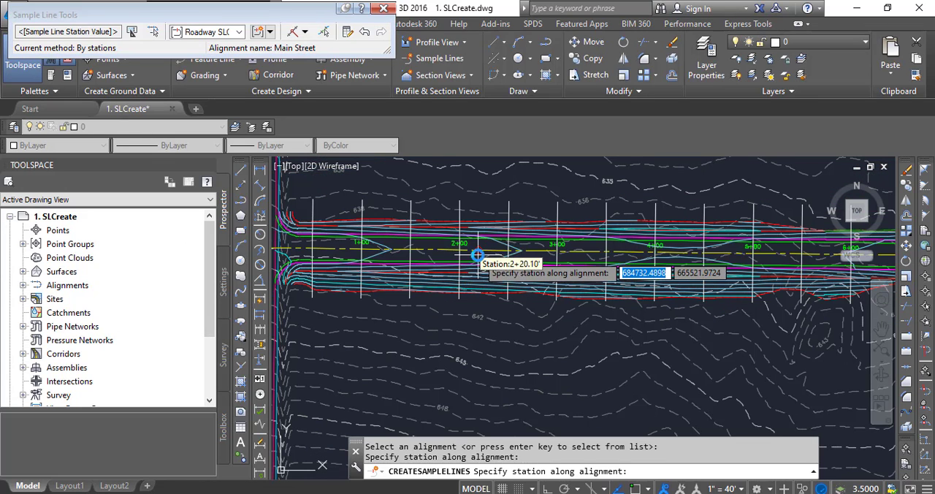
{"action": "scroll", "coordinate": [475, 249], "scroll_direction": "up", "scroll_amount": 5}
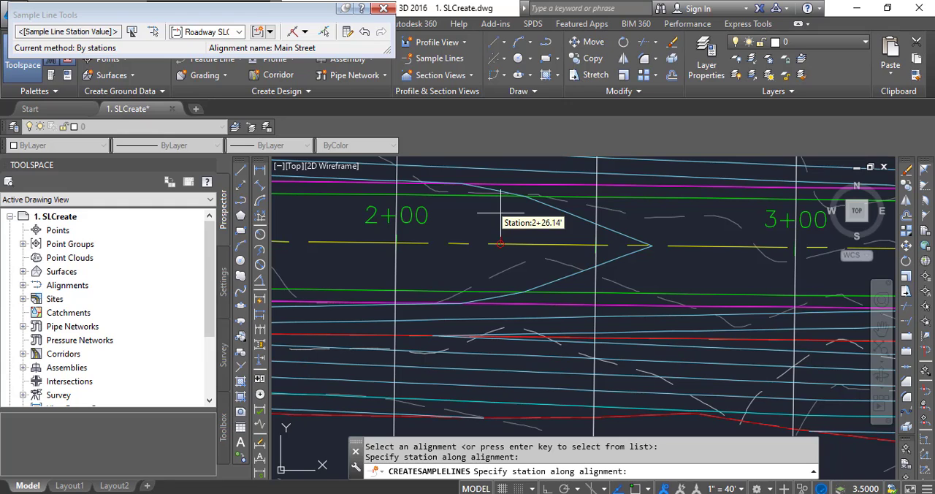
{"action": "scroll", "coordinate": [500, 216], "scroll_direction": "down", "scroll_amount": 3}
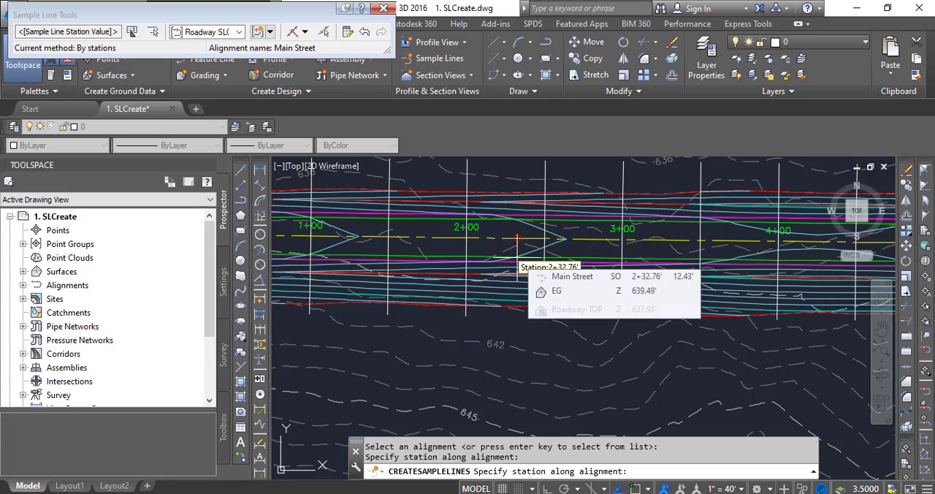
{"action": "scroll", "coordinate": [516, 257], "scroll_direction": "up", "scroll_amount": 2}
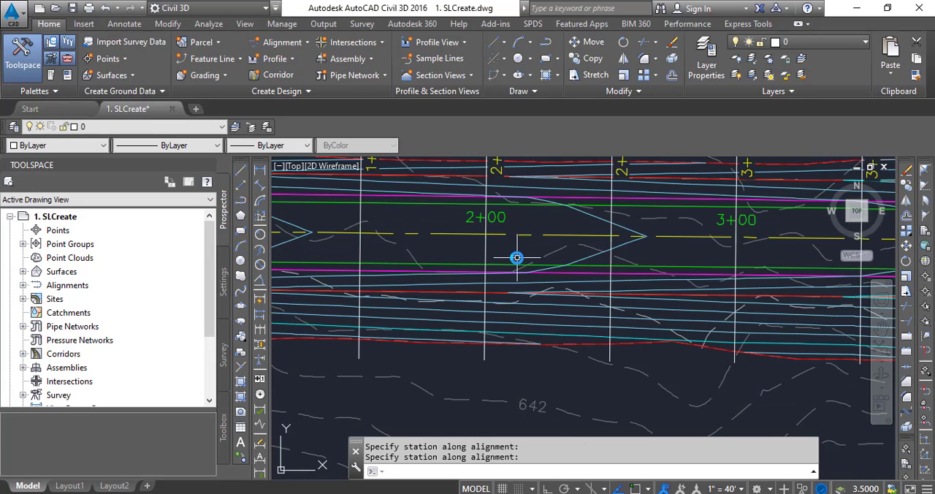
{"action": "key", "text": "Escape"}
- Examine the station-labelled sample lines along the whole Main Street alignment, including those at its far end near station 25+91
{"action": "scroll", "coordinate": [500, 312], "scroll_direction": "down", "scroll_amount": 2}
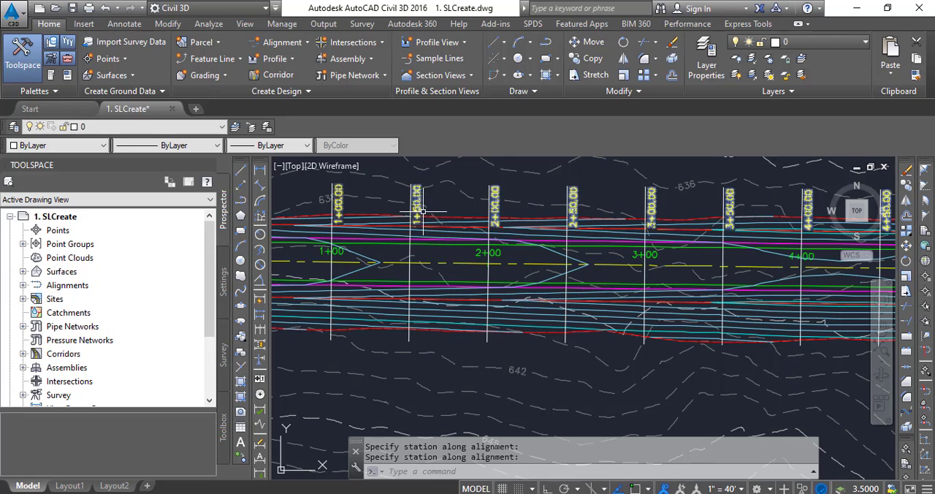
{"action": "scroll", "coordinate": [621, 252], "scroll_direction": "down", "scroll_amount": 8}
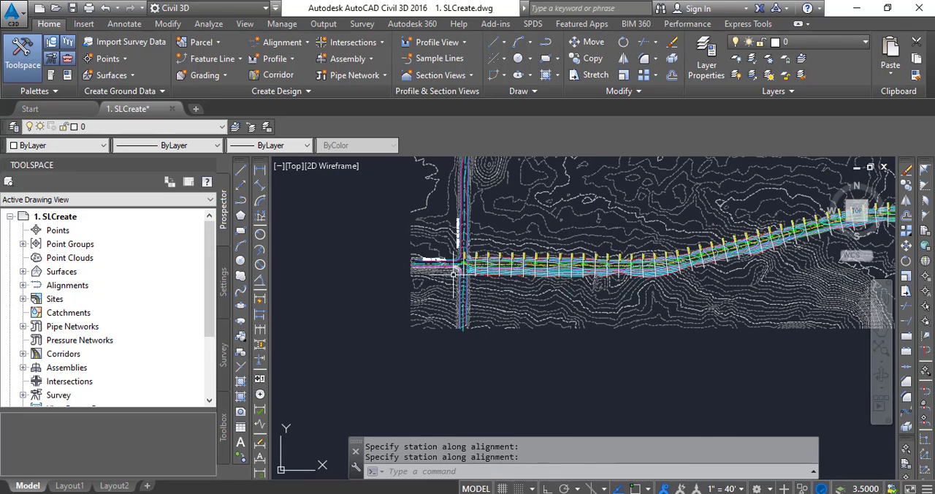
{"action": "scroll", "coordinate": [545, 317], "scroll_direction": "down", "scroll_amount": 3}
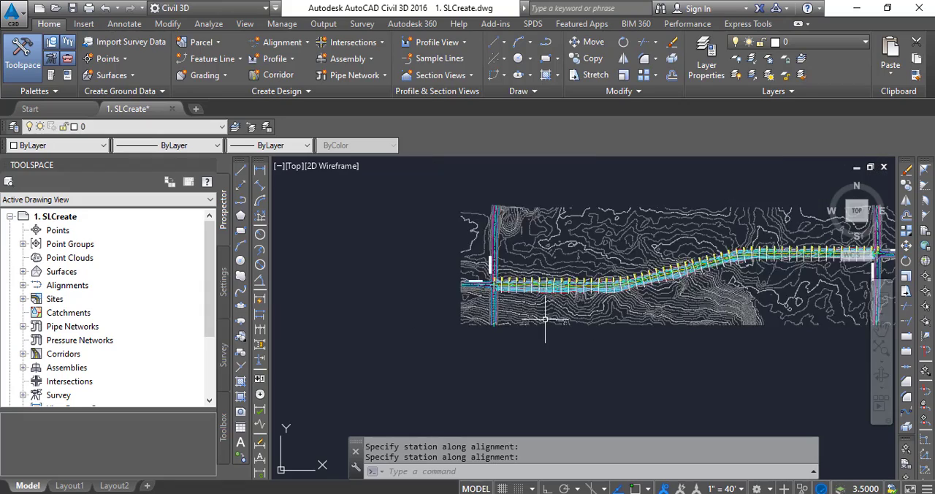
{"action": "scroll", "coordinate": [742, 271], "scroll_direction": "up", "scroll_amount": 5}
{"action": "scroll", "coordinate": [740, 277], "scroll_direction": "up", "scroll_amount": 10}
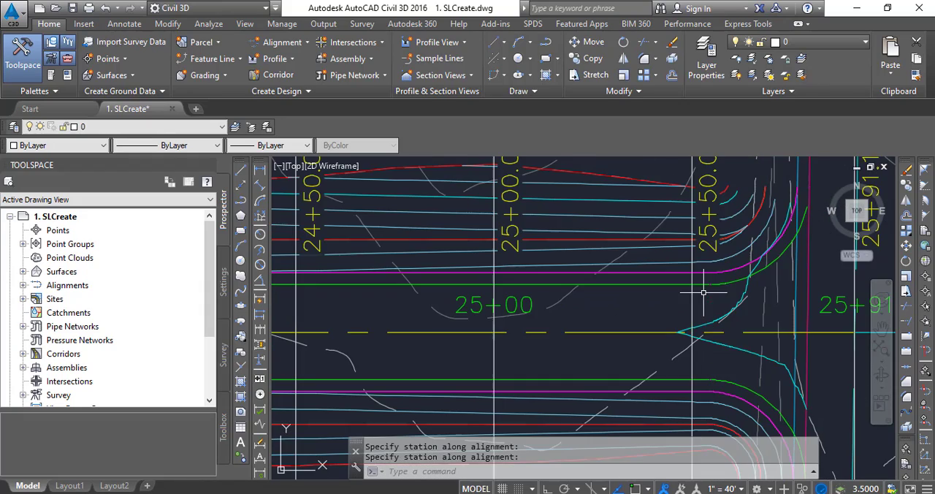
{"action": "scroll", "coordinate": [715, 268], "scroll_direction": "down", "scroll_amount": 5}
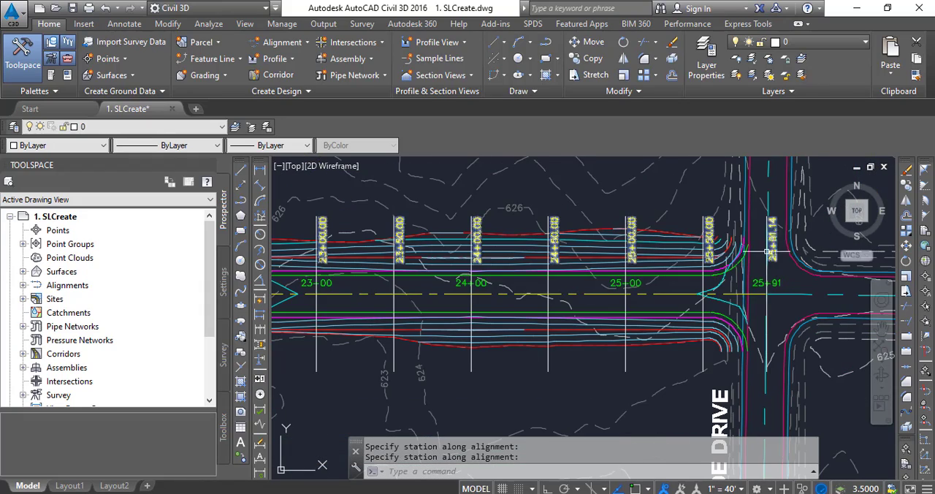
- Check the sample lines and station labels at both ends of the Main Street alignment, at stations 25+91 and 0+00
{"action": "scroll", "coordinate": [782, 252], "scroll_direction": "up", "scroll_amount": 2}
{"action": "scroll", "coordinate": [780, 252], "scroll_direction": "up", "scroll_amount": 2}
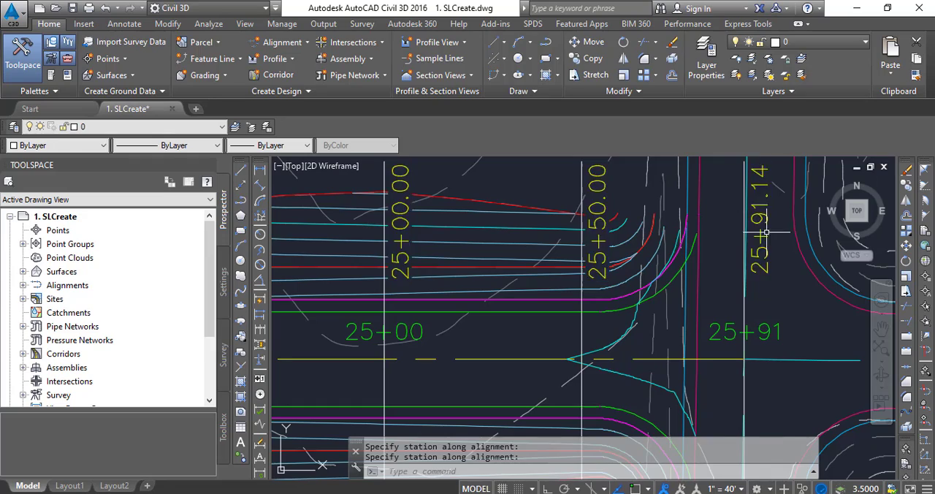
{"action": "scroll", "coordinate": [762, 210], "scroll_direction": "down", "scroll_amount": 8}
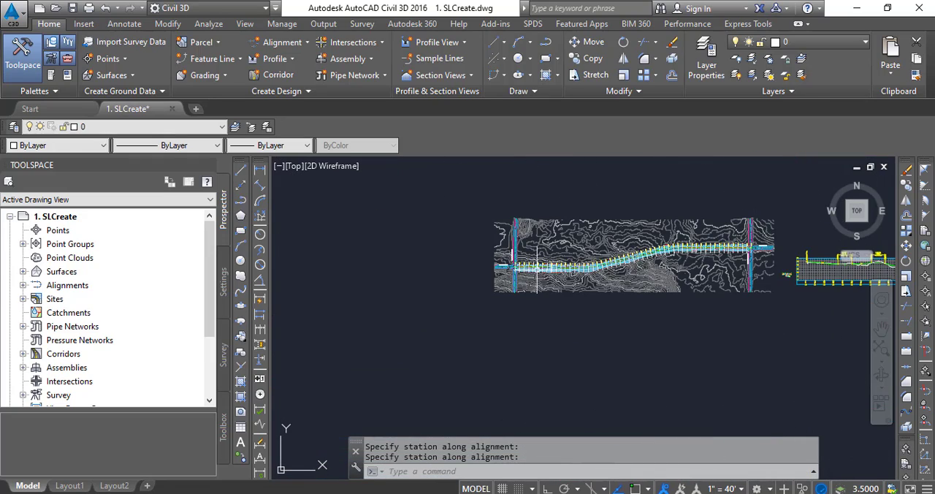
{"action": "scroll", "coordinate": [513, 264], "scroll_direction": "up", "scroll_amount": 5}
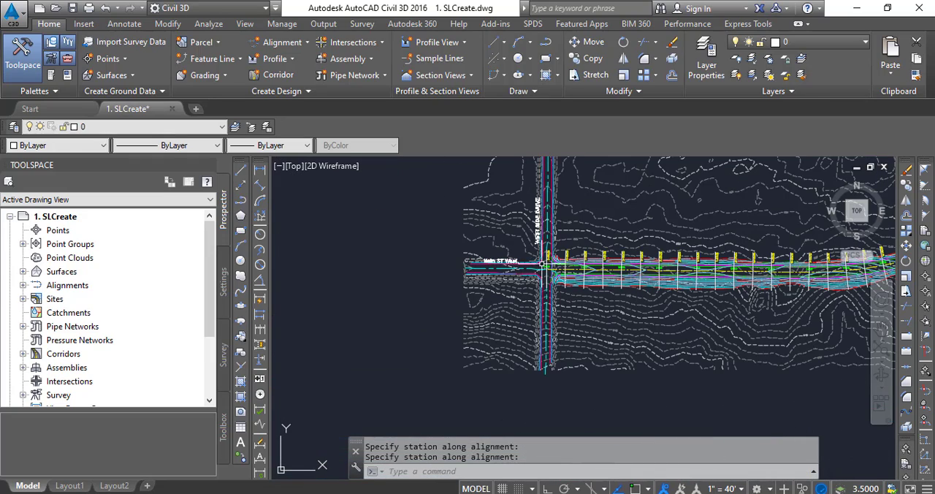
{"action": "scroll", "coordinate": [544, 265], "scroll_direction": "up", "scroll_amount": 4}
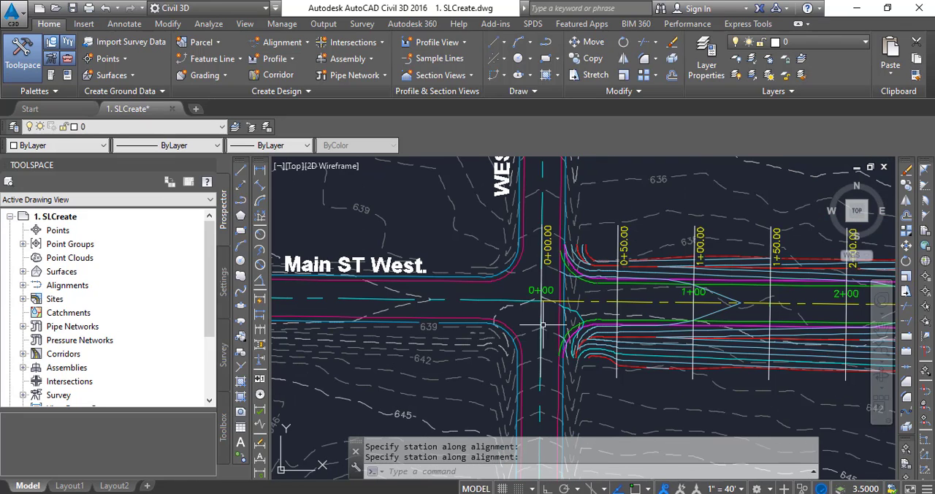
{"action": "scroll", "coordinate": [542, 281], "scroll_direction": "down", "scroll_amount": 2}
{"action": "scroll", "coordinate": [531, 245], "scroll_direction": "down", "scroll_amount": 2}
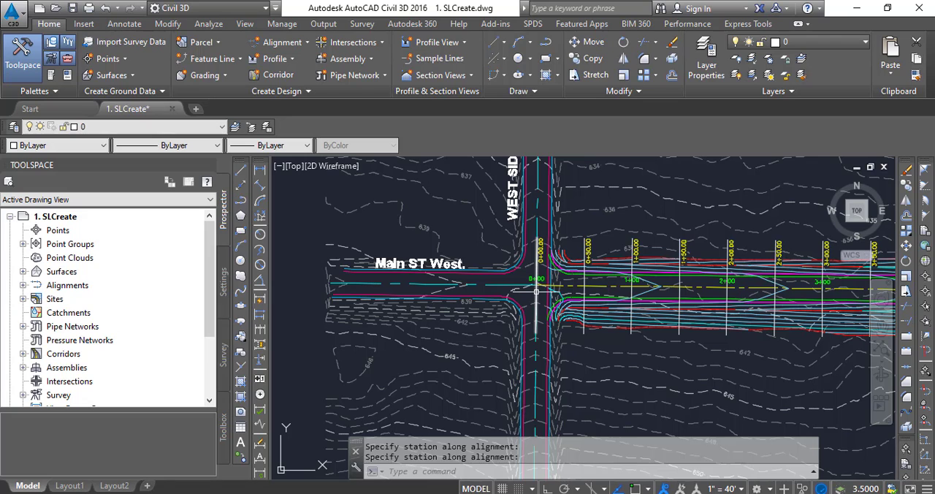
{"action": "scroll", "coordinate": [523, 292], "scroll_direction": "down", "scroll_amount": 3}
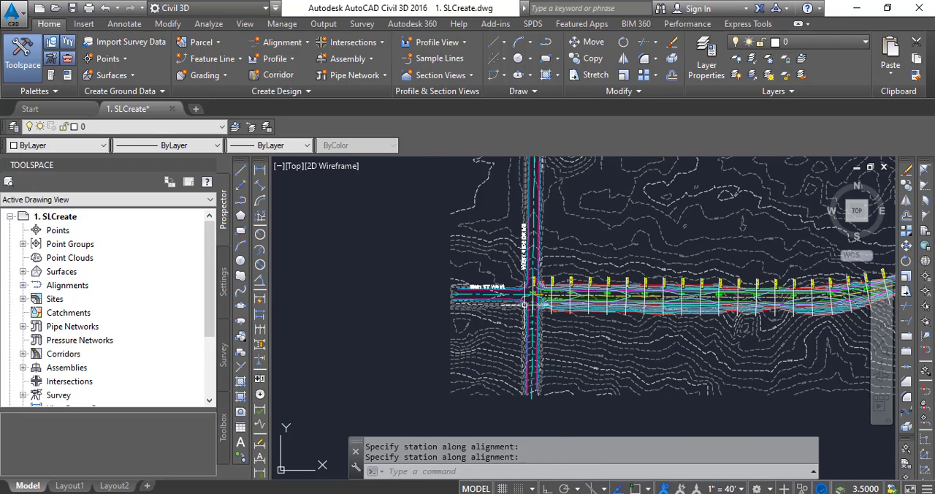
{"action": "scroll", "coordinate": [560, 299], "scroll_direction": "down", "scroll_amount": 2}
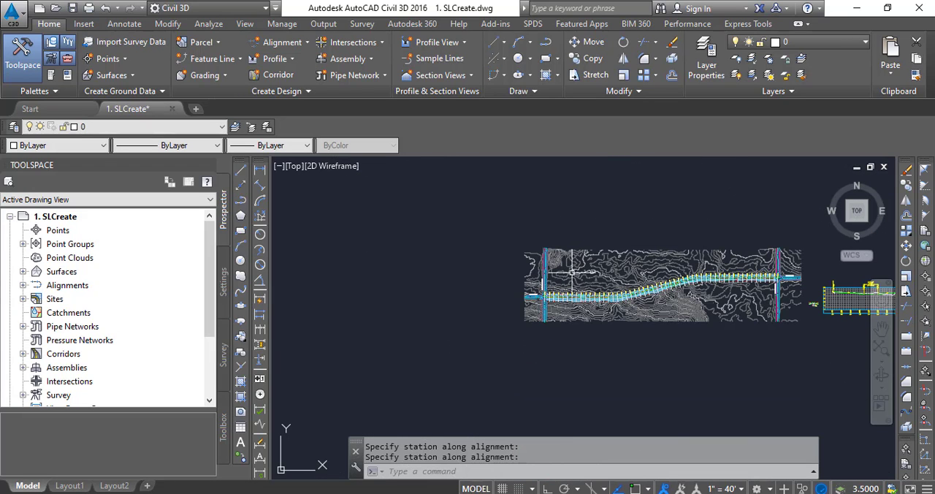